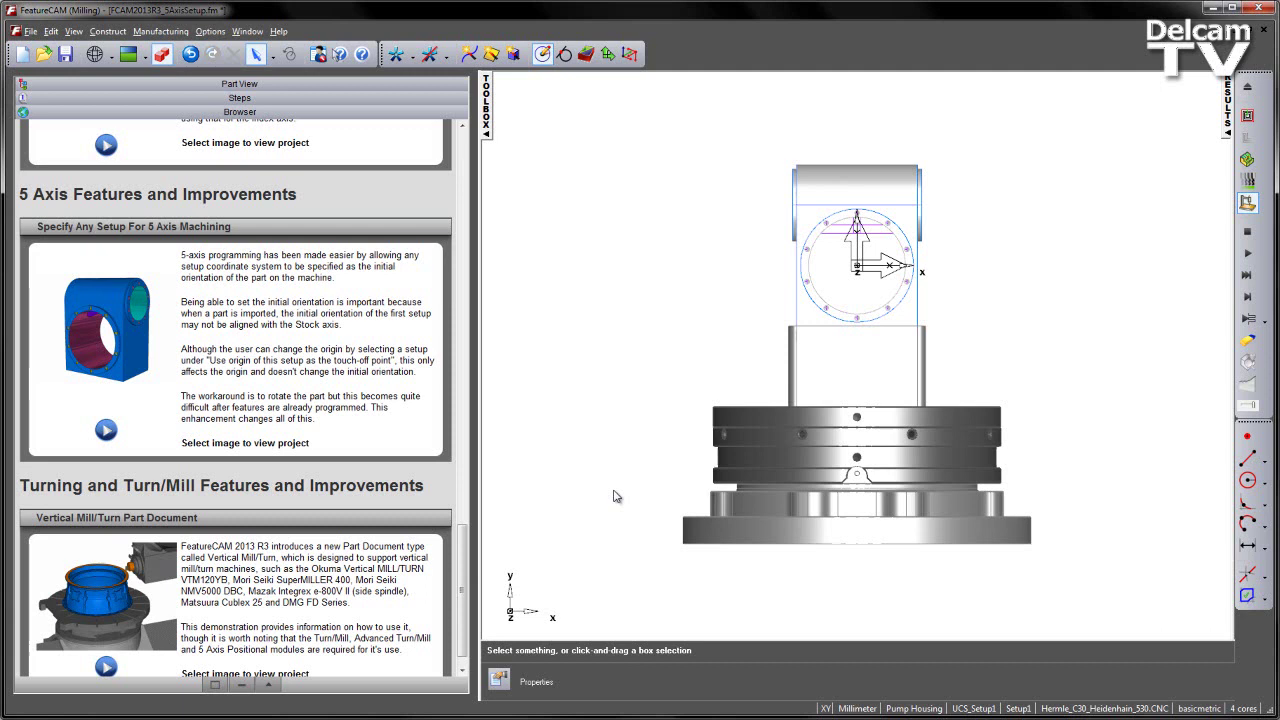
Show the setup tree and compare the Setup2, Setup3 and Setup1 coordinate systems on the part.
middle_click_drag(1026, 280, 863, 363)
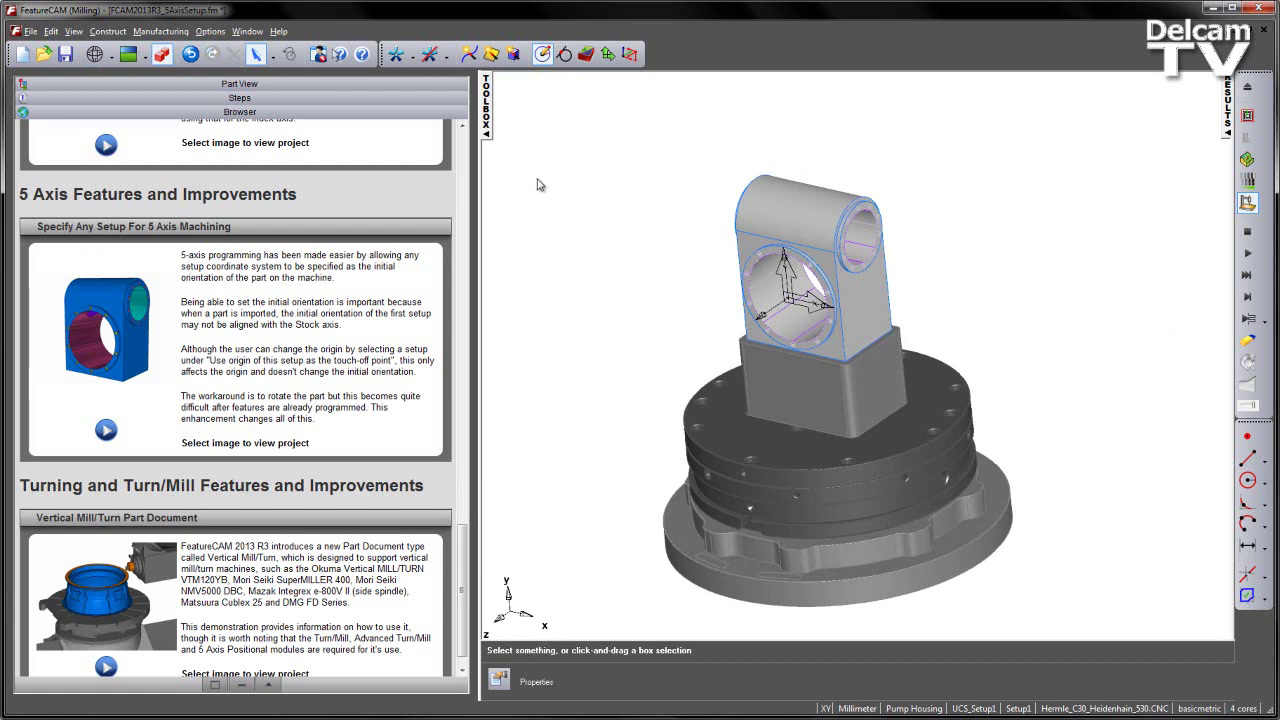
left_click(407, 82)
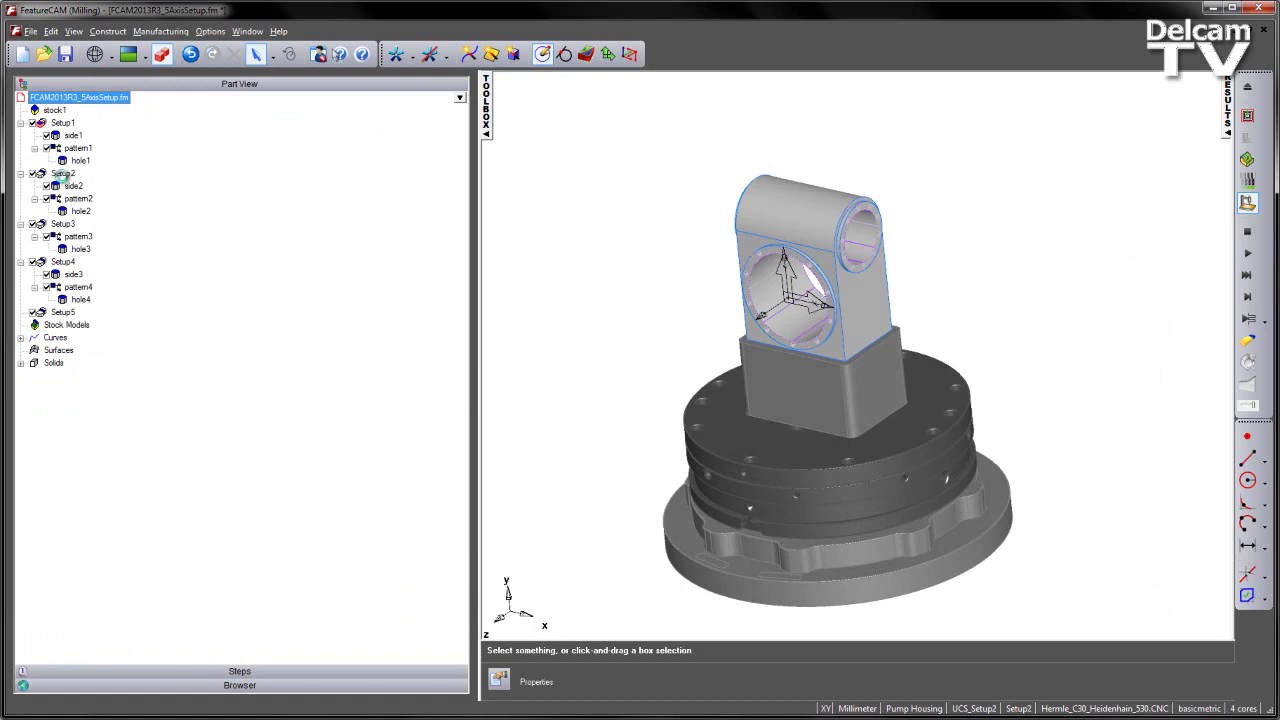
left_click(62, 174)
left_click(64, 226)
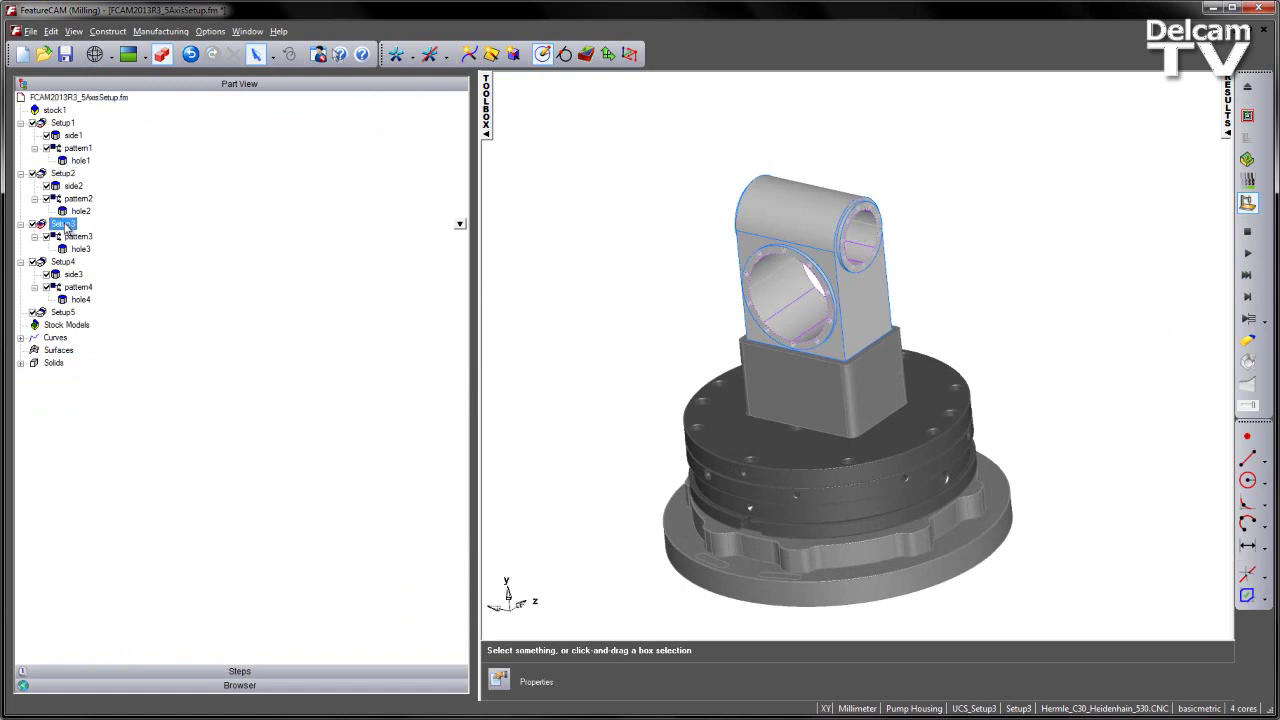
left_click(62, 122)
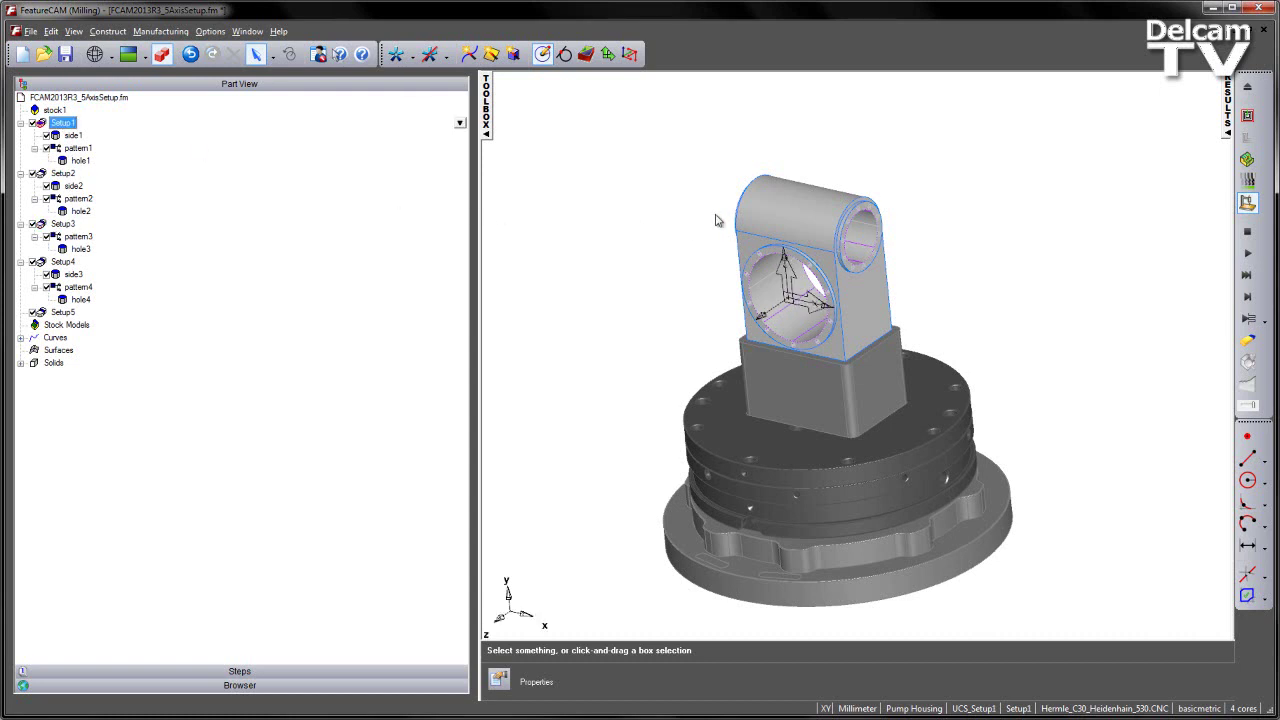
middle_click_drag(720, 220, 843, 218)
Run the toolpath simulation (estimated time 12:37.3) and inspect the generated paths around the housing.
left_click(1247, 115)
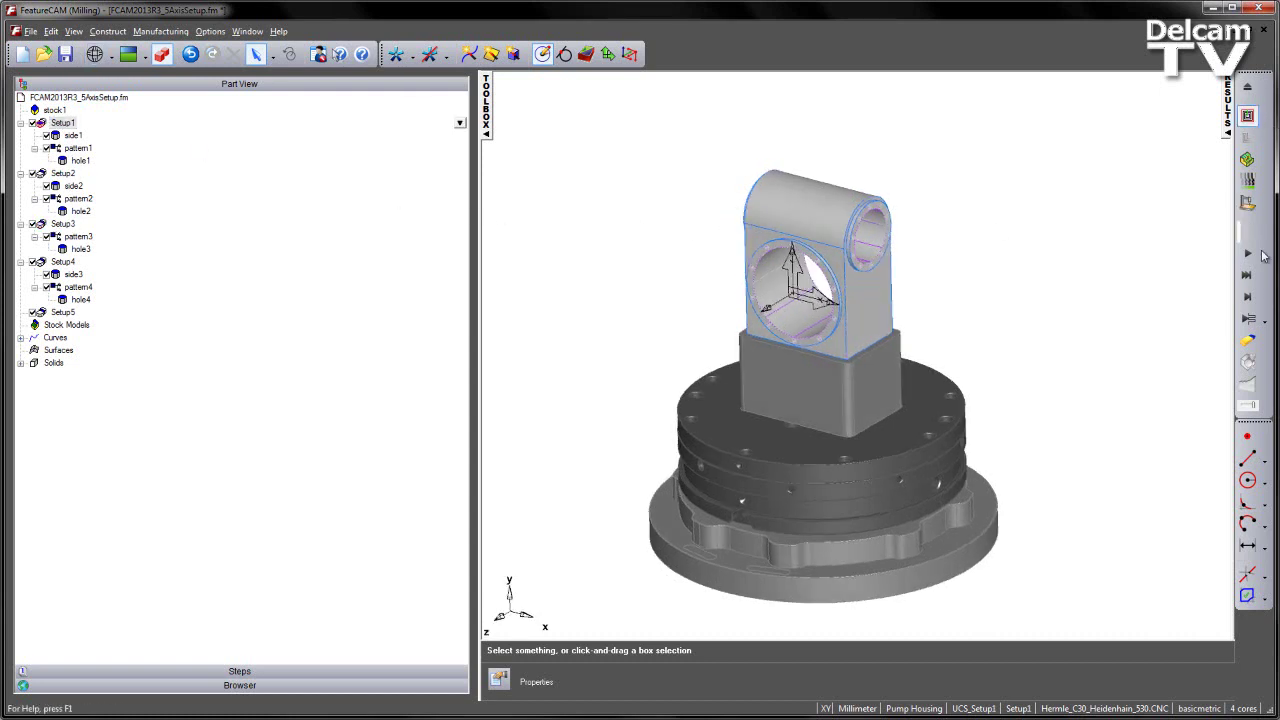
left_click(1247, 255)
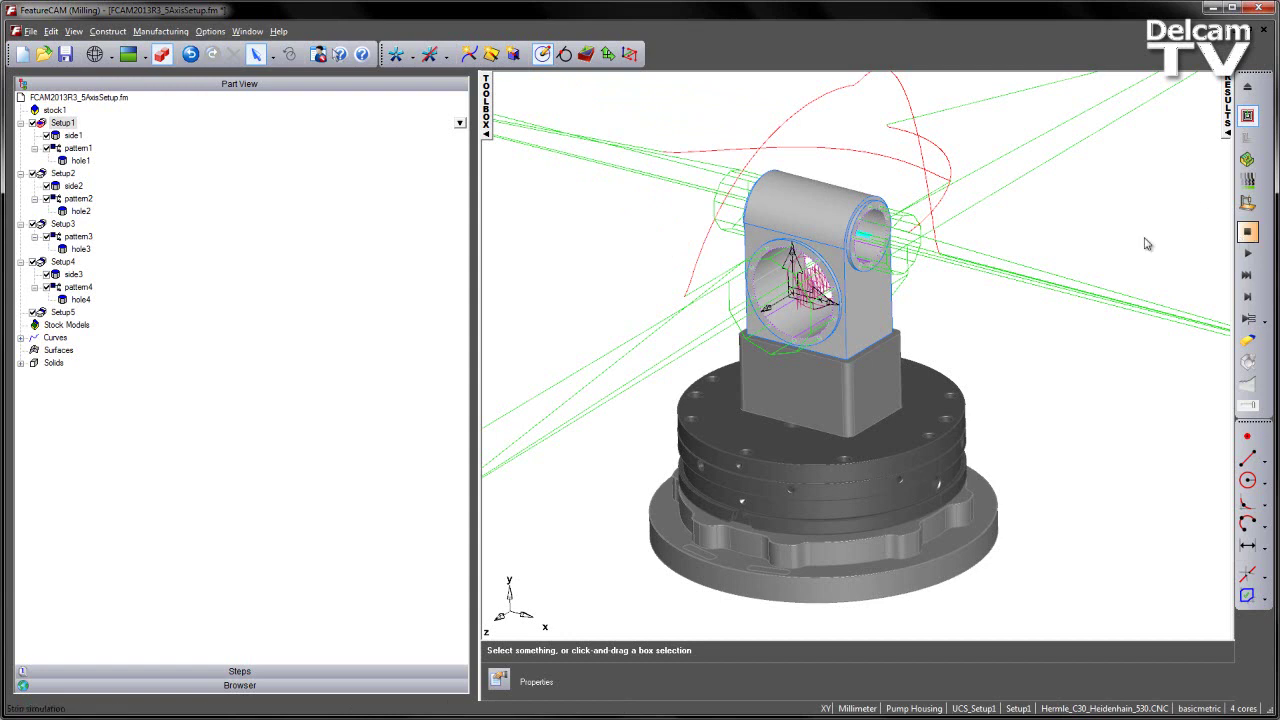
middle_click_drag(1143, 243, 972, 304)
scroll(980, 302, "up", 3)
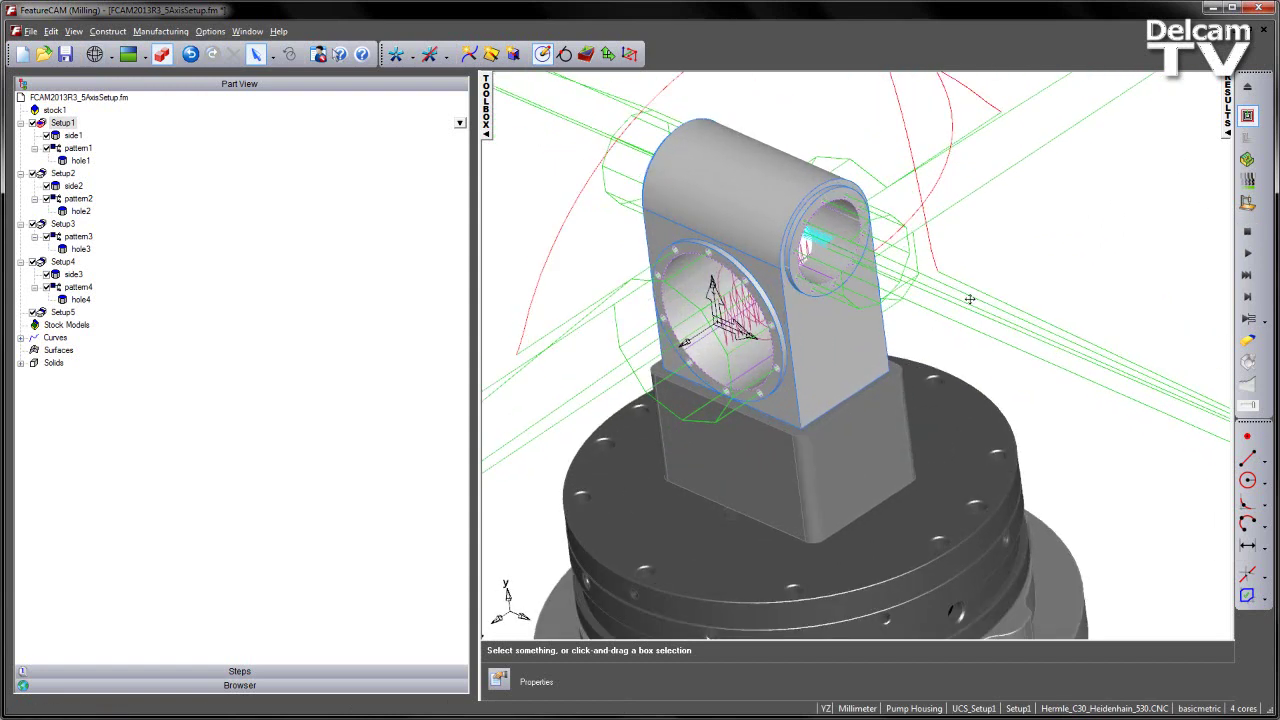
scroll(987, 300, "down", 3)
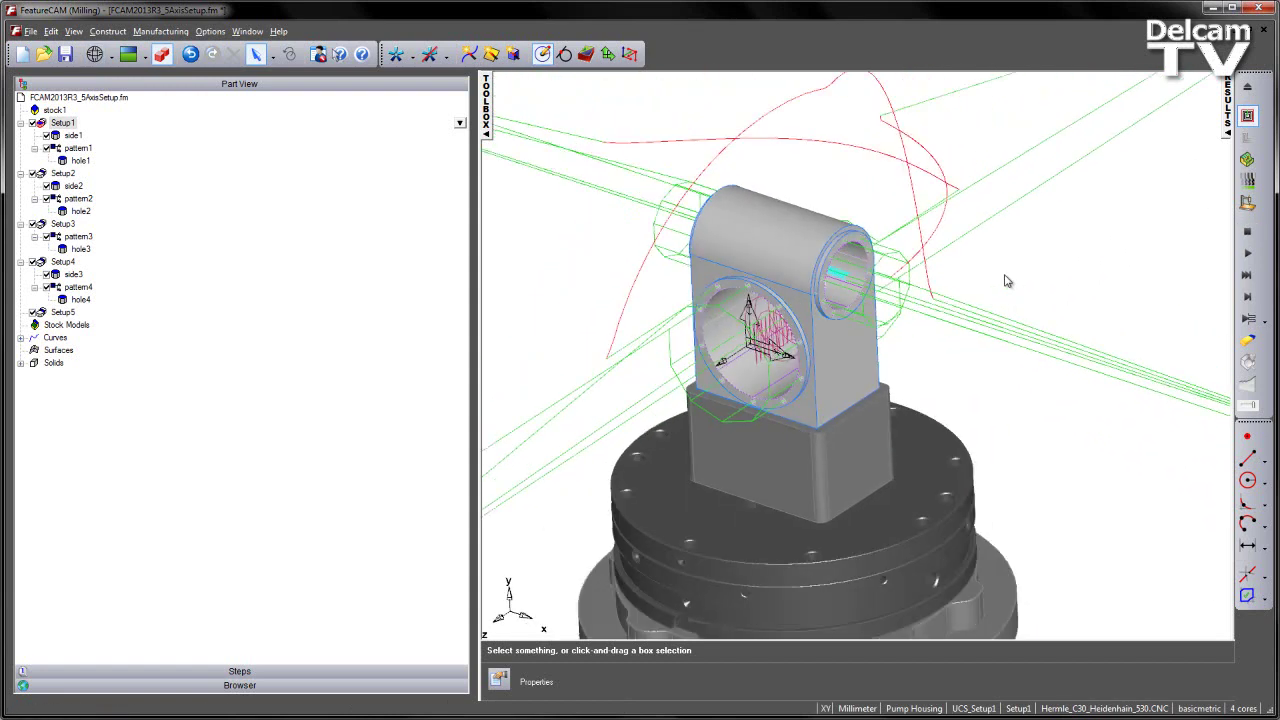
middle_click_drag(977, 270, 993, 230)
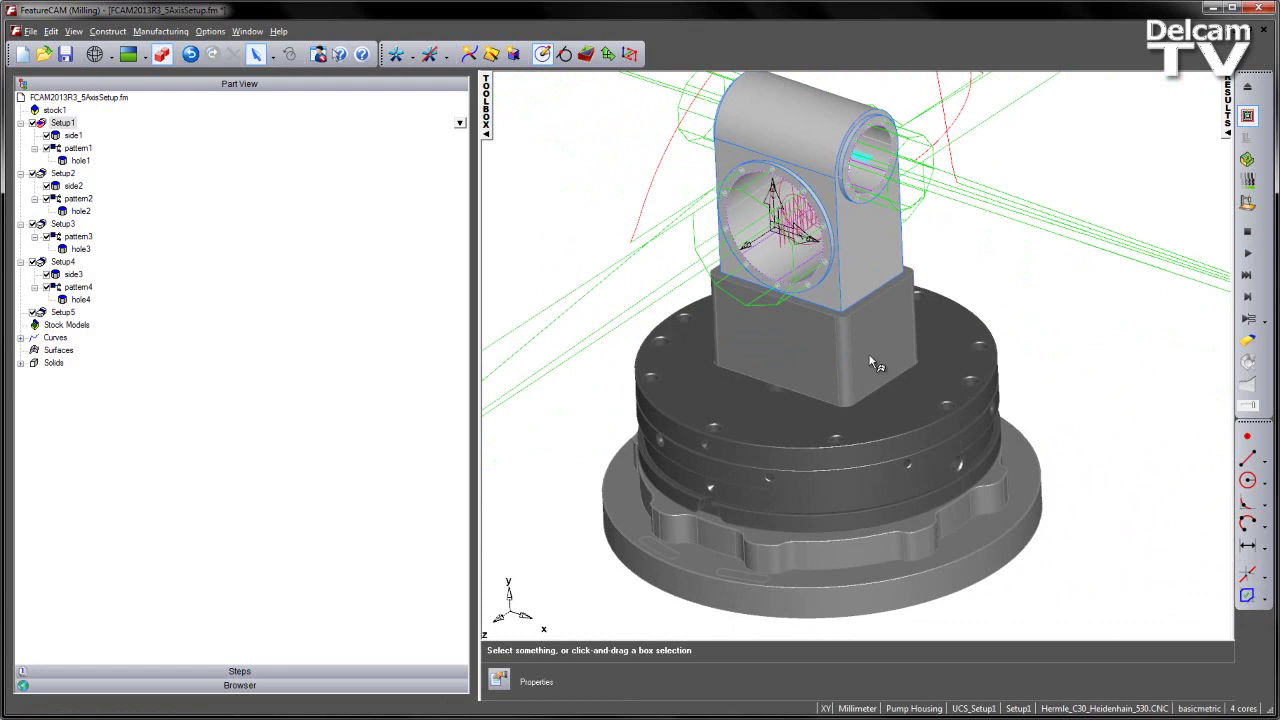
scroll(875, 355, "up", 3)
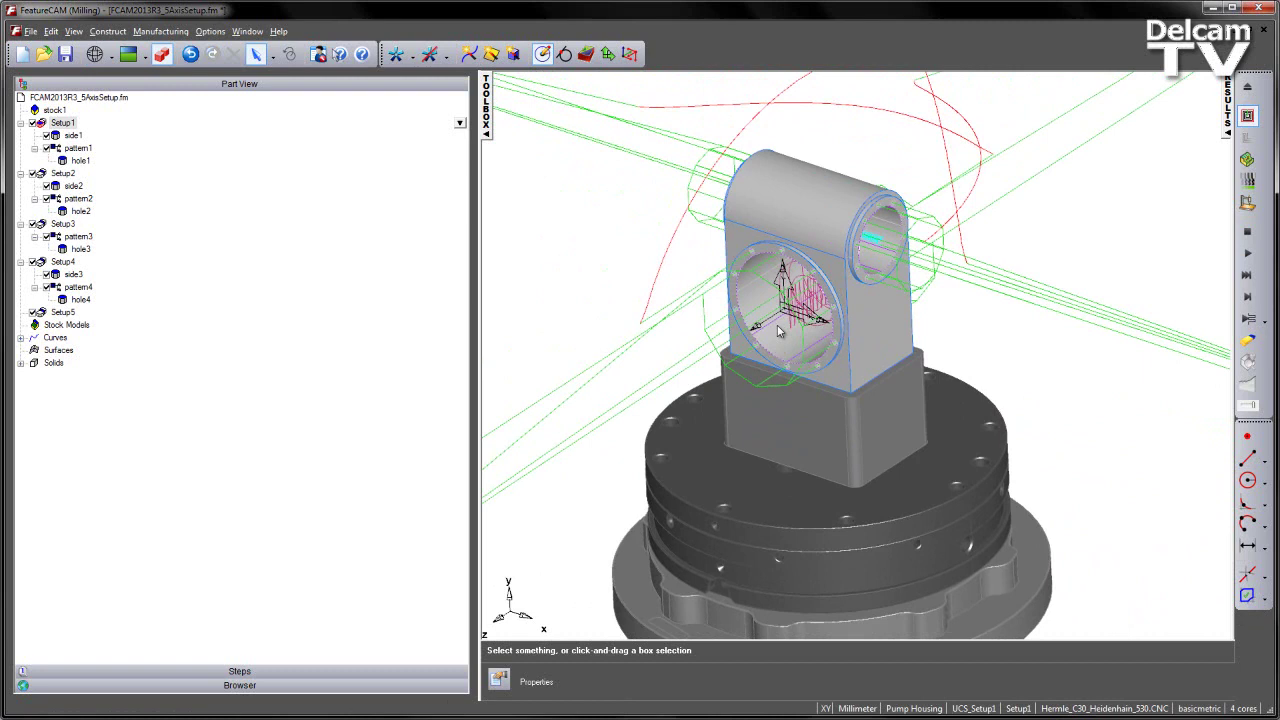
Cycle through the XY (Ctrl+T), YZ (Ctrl+R) and isometric (Ctrl+I) views of the toolpaths.
key("ctrl+t")
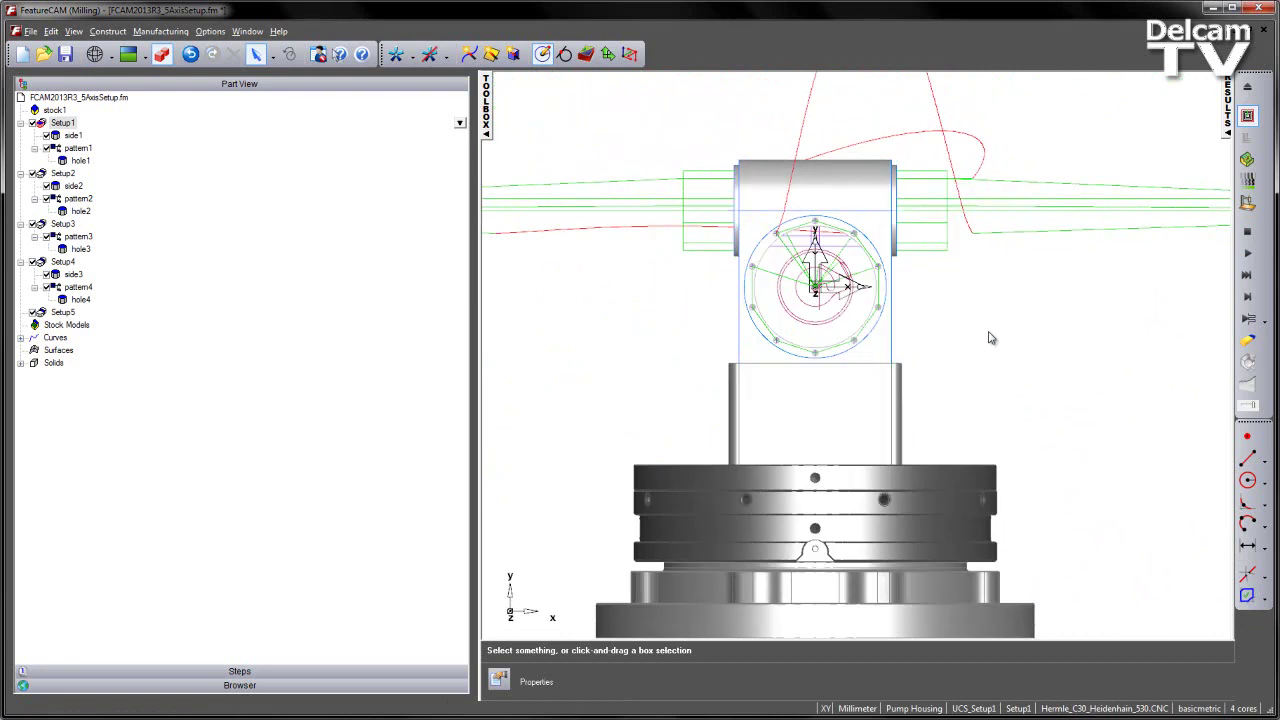
key("ctrl+r")
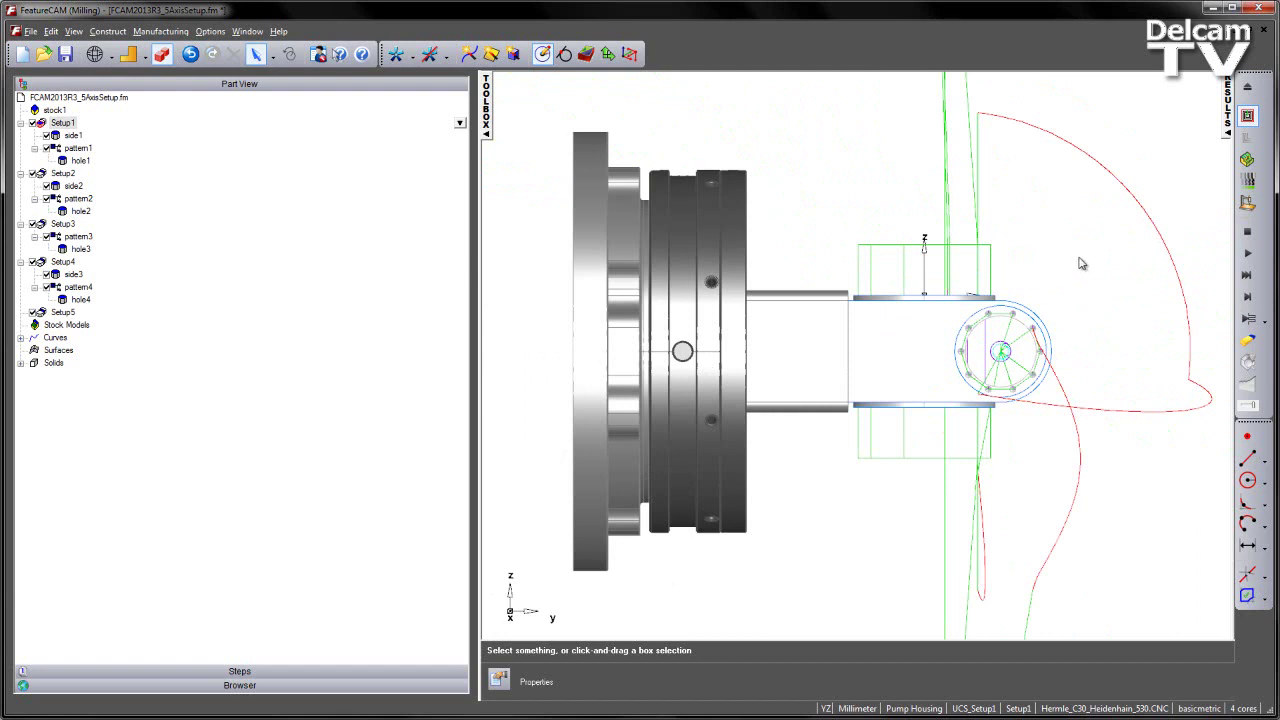
key("ctrl+i")
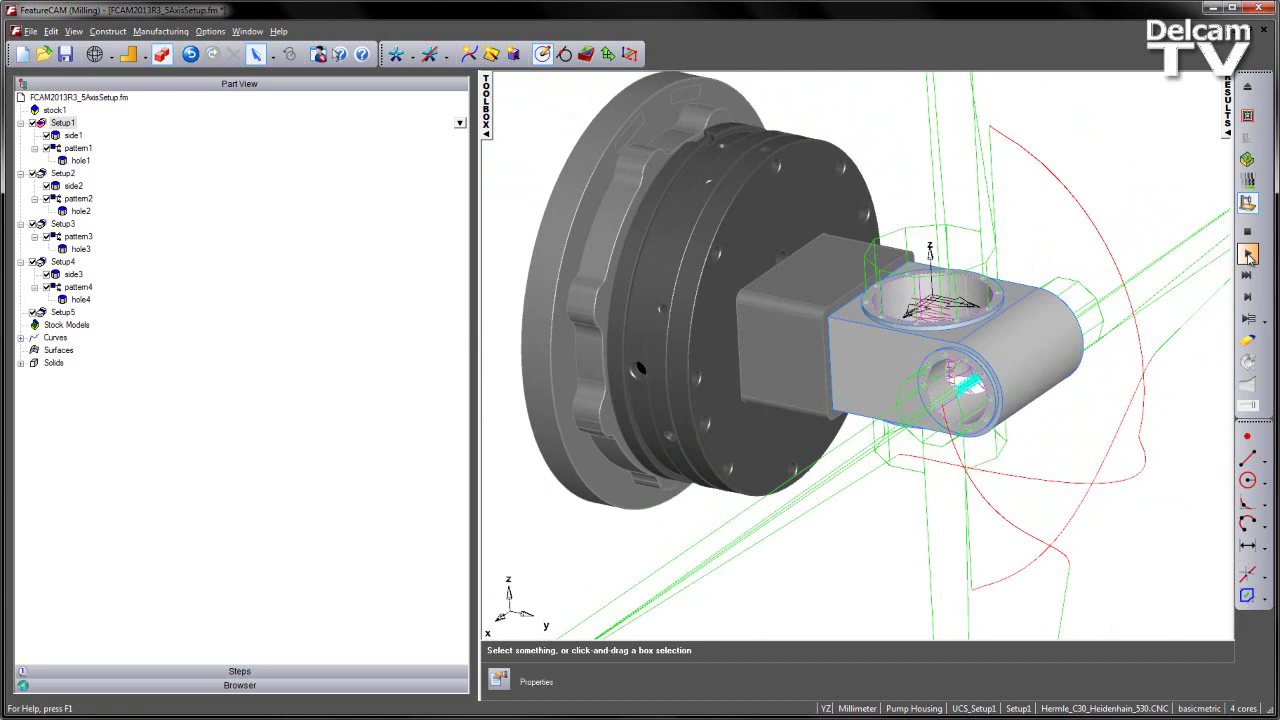
Play the Hermle C30 full-machine simulation of the pump housing, then stop it.
left_click(1248, 297)
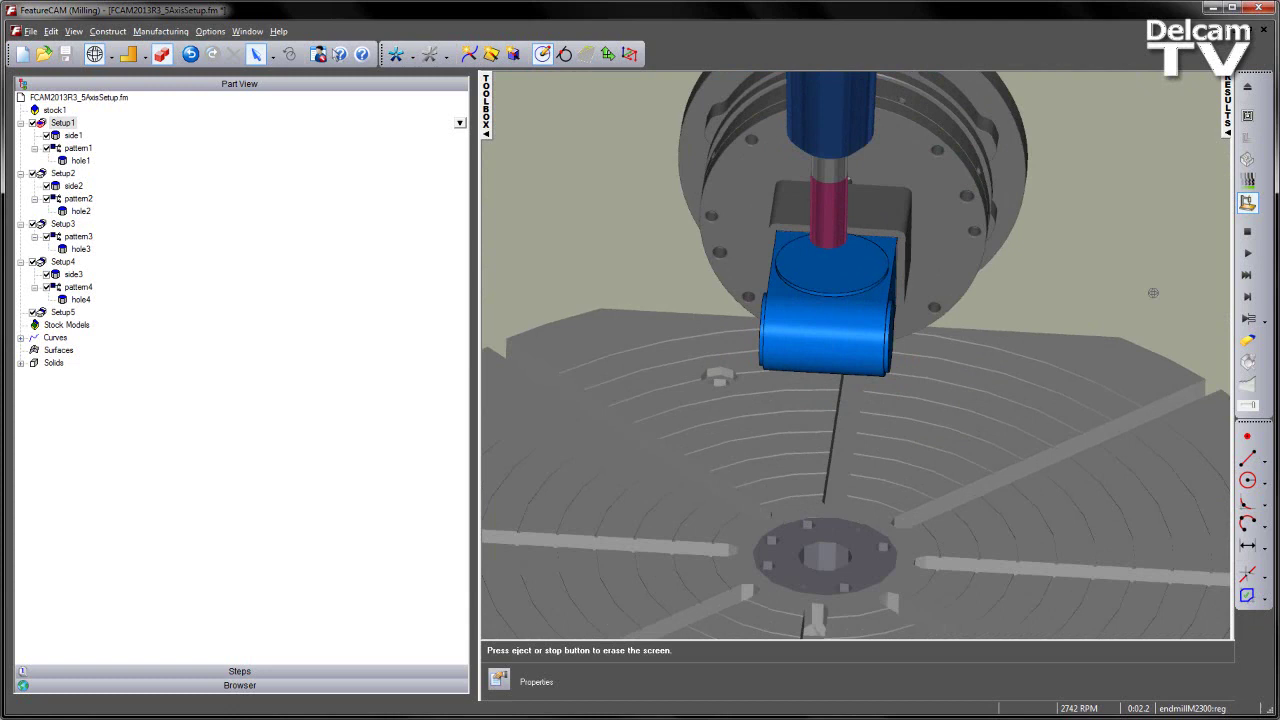
left_click(1248, 232)
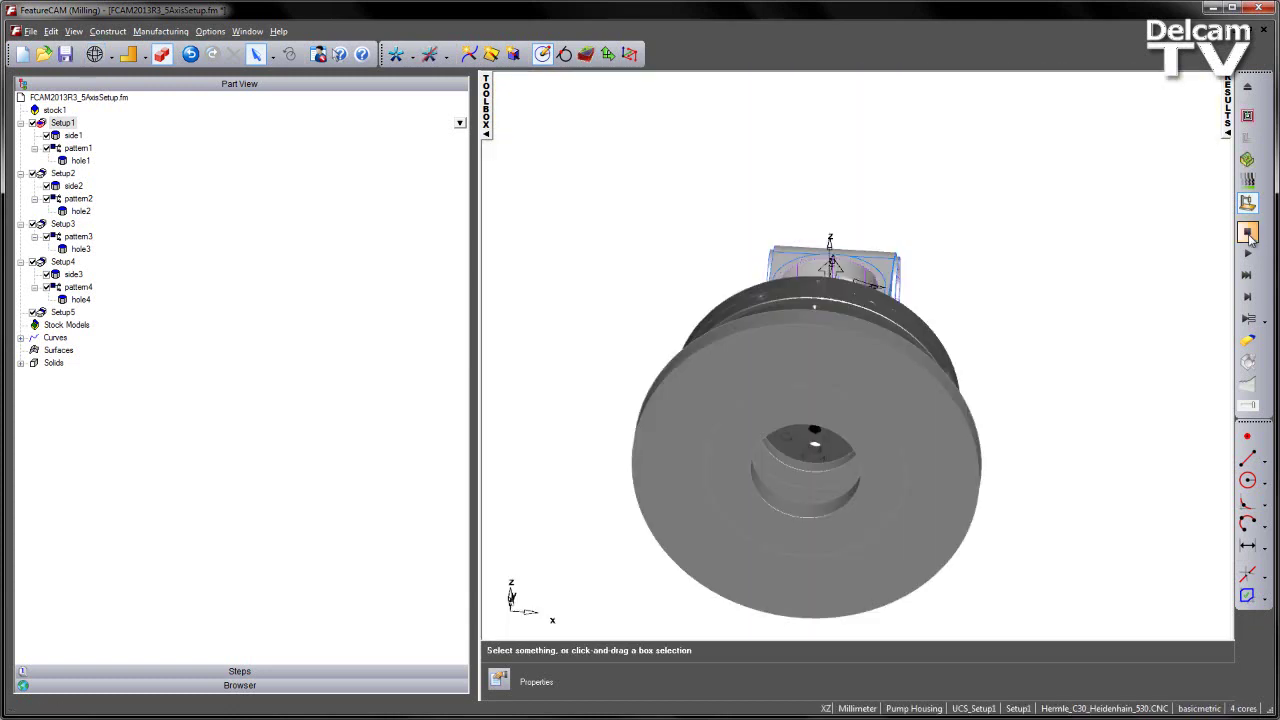
Show the NC code and highlight lines 115–120 with PLANE SPATIAL and A/C rotations.
left_click(1228, 112)
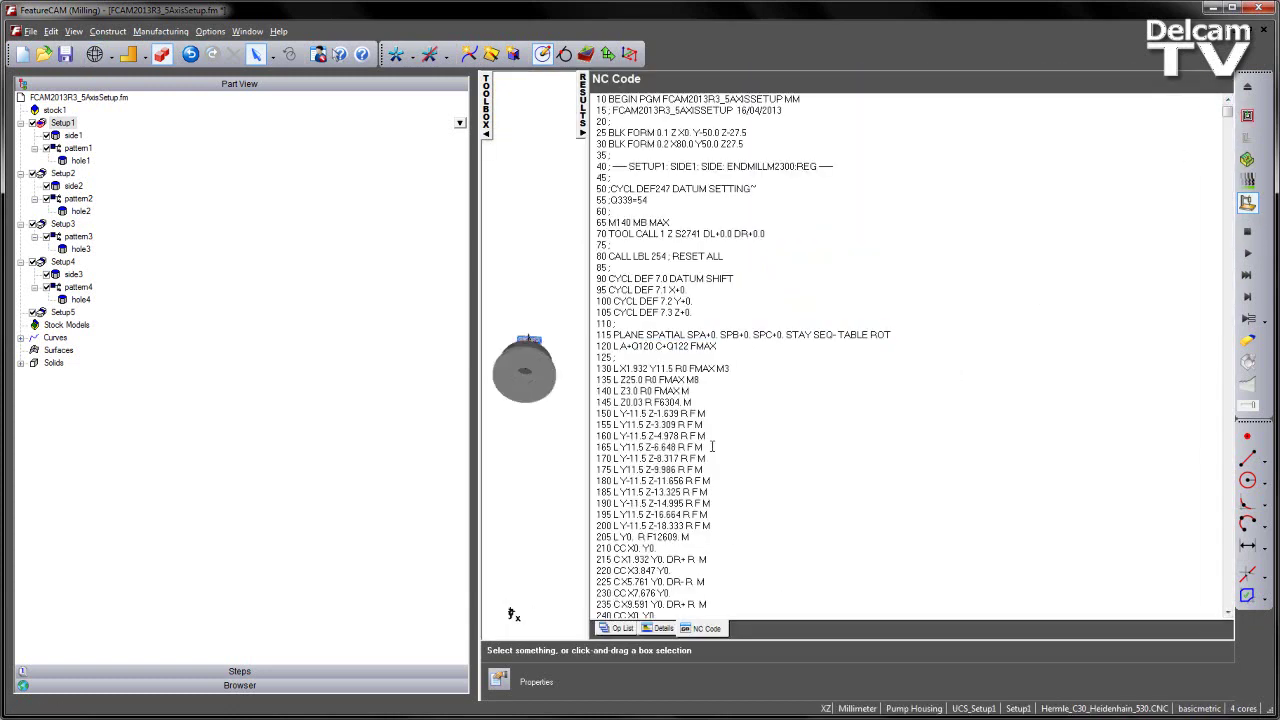
left_click_drag(758, 347, 896, 334)
left_click(750, 342)
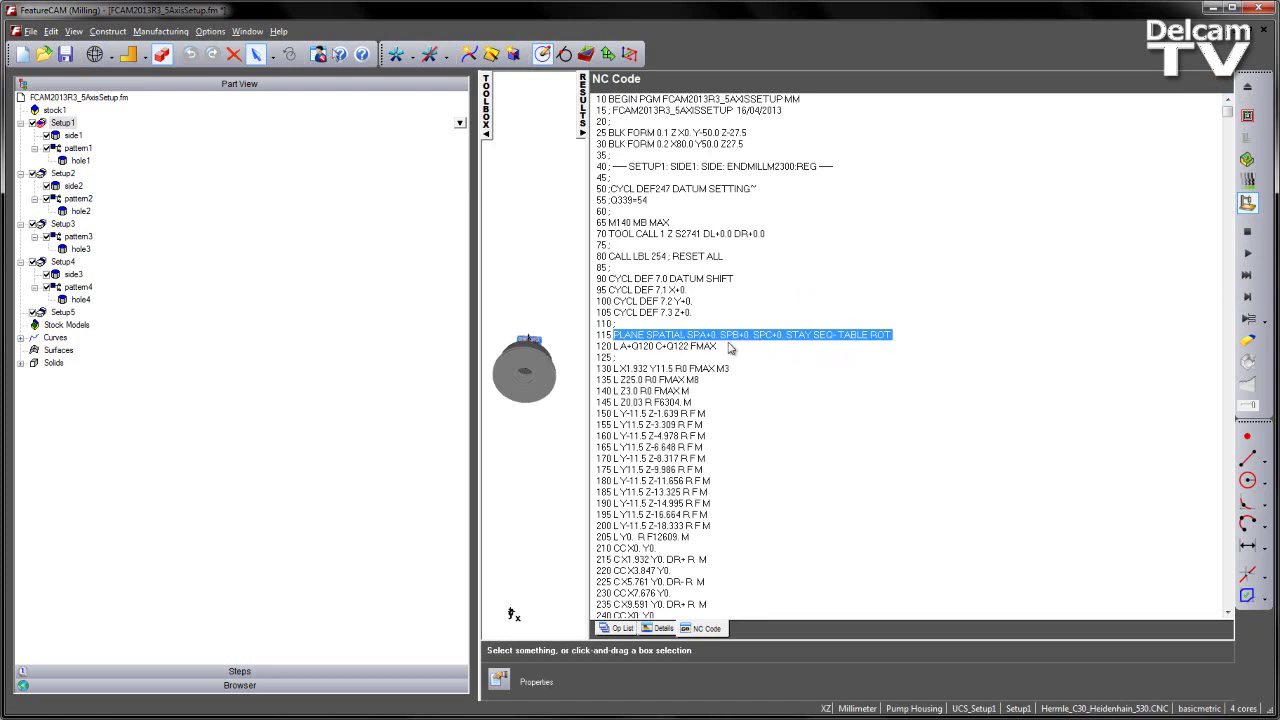
left_click(688, 335)
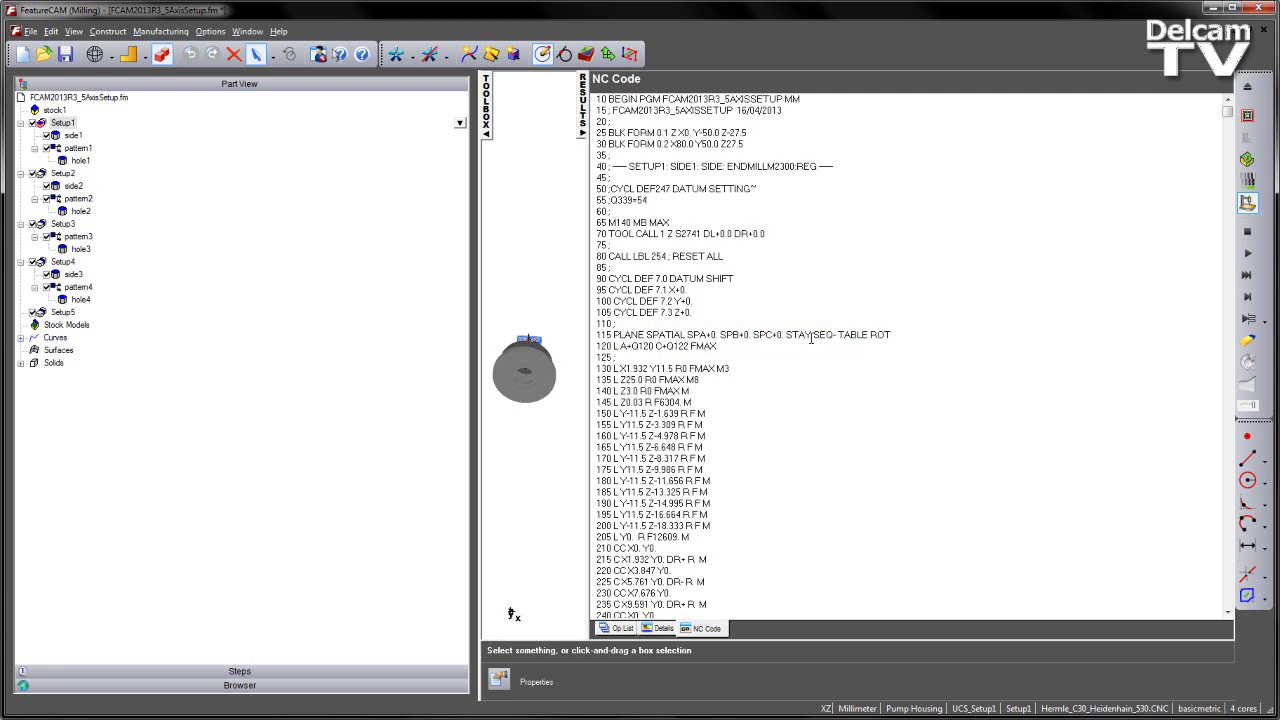
Hide the NC code, cancel stock1's fixture location unchanged, close its properties, and activate Setup5.
left_click(583, 122)
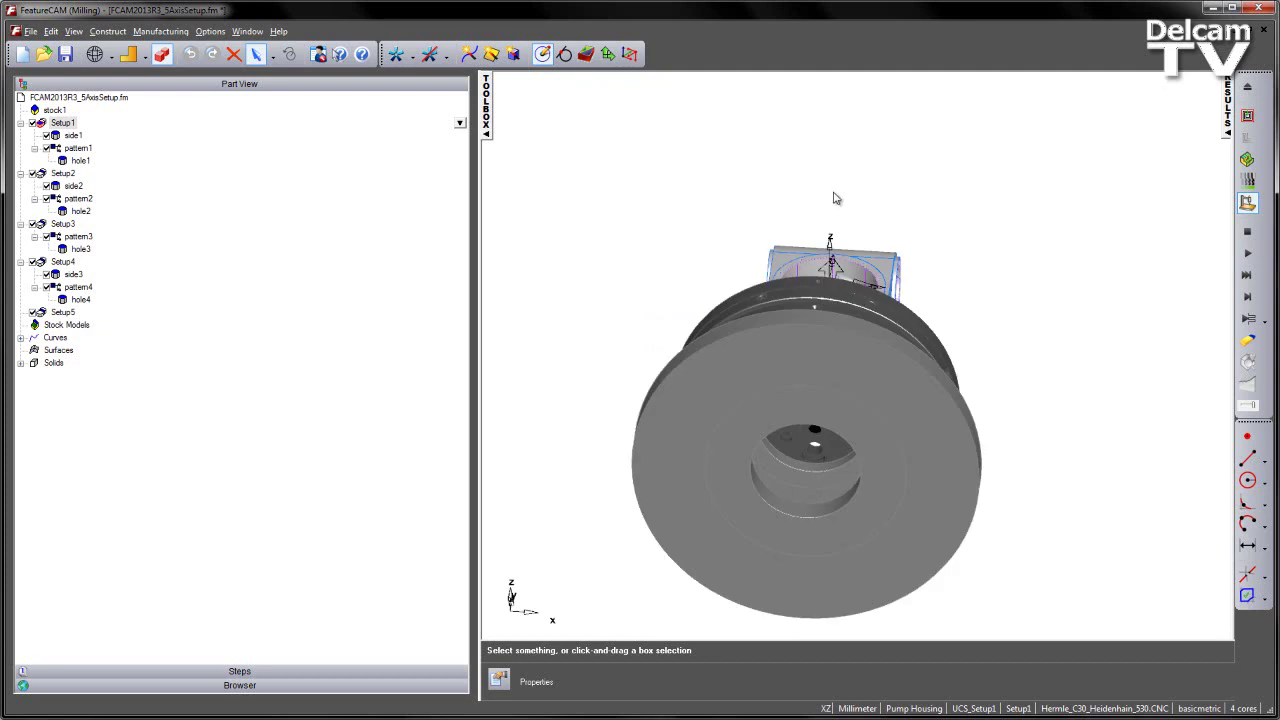
middle_click_drag(921, 198, 786, 252)
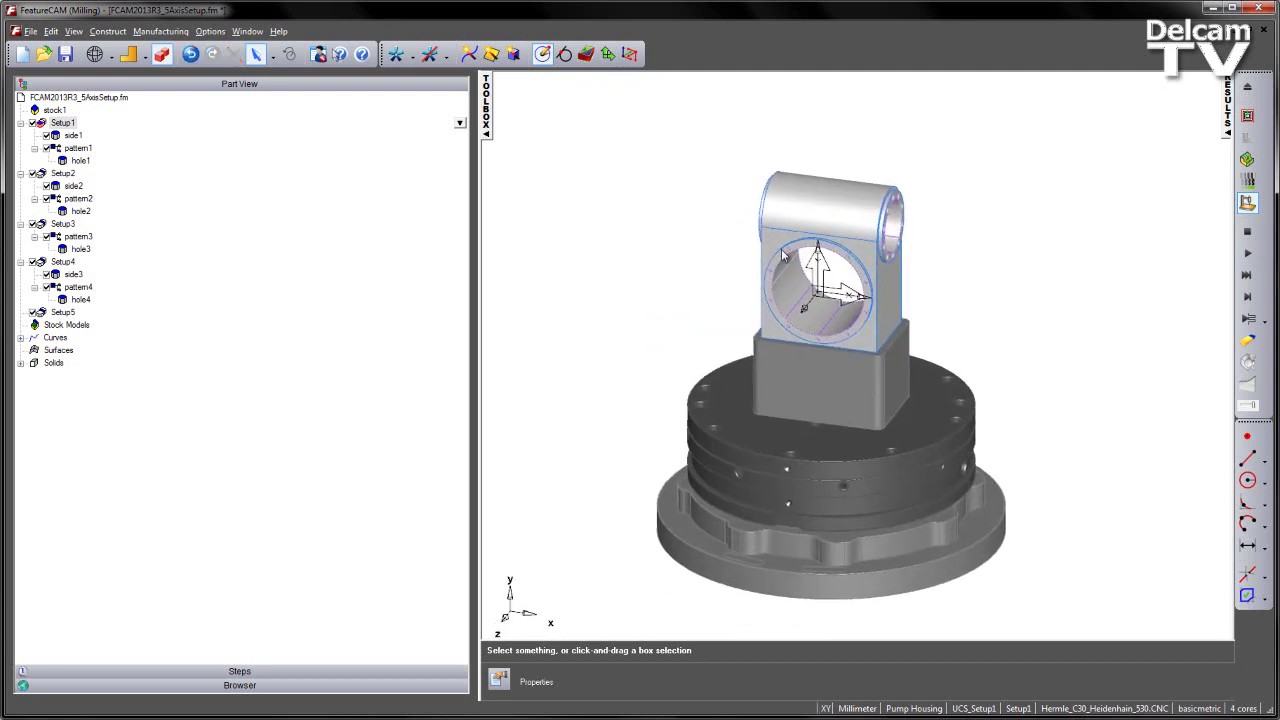
double_click(57, 111)
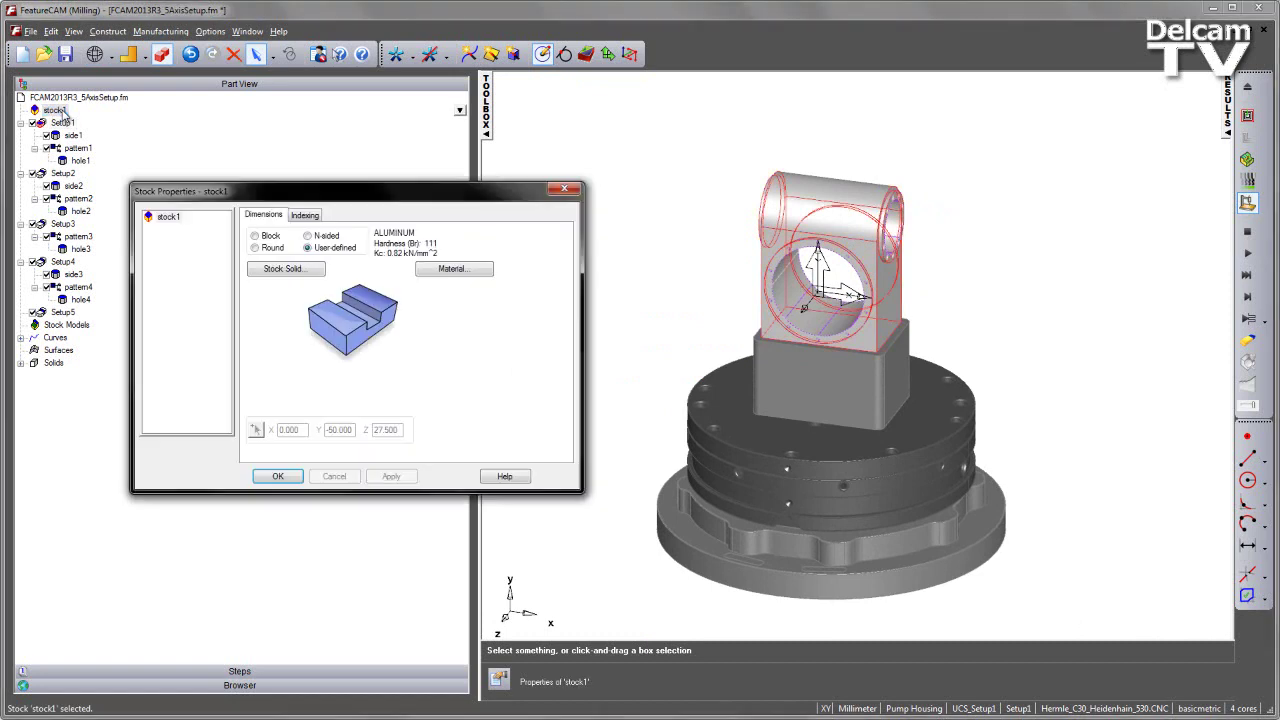
left_click(307, 216)
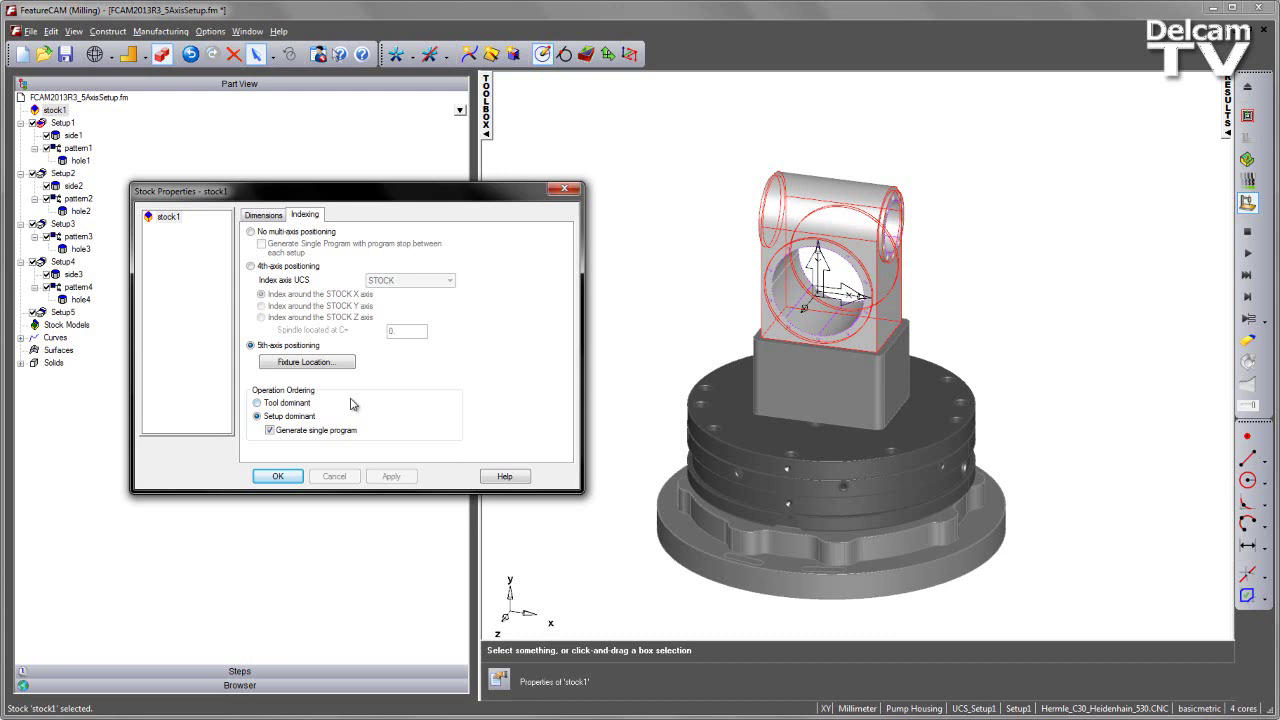
left_click(330, 366)
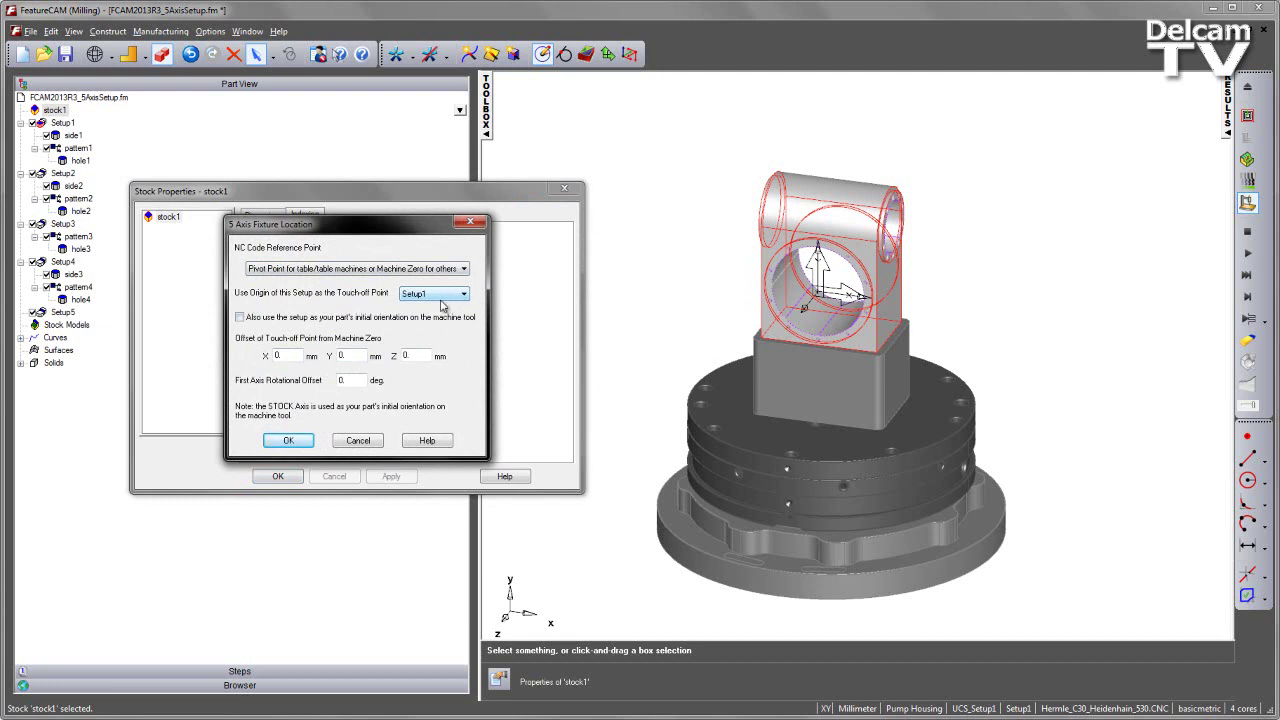
left_click(370, 442)
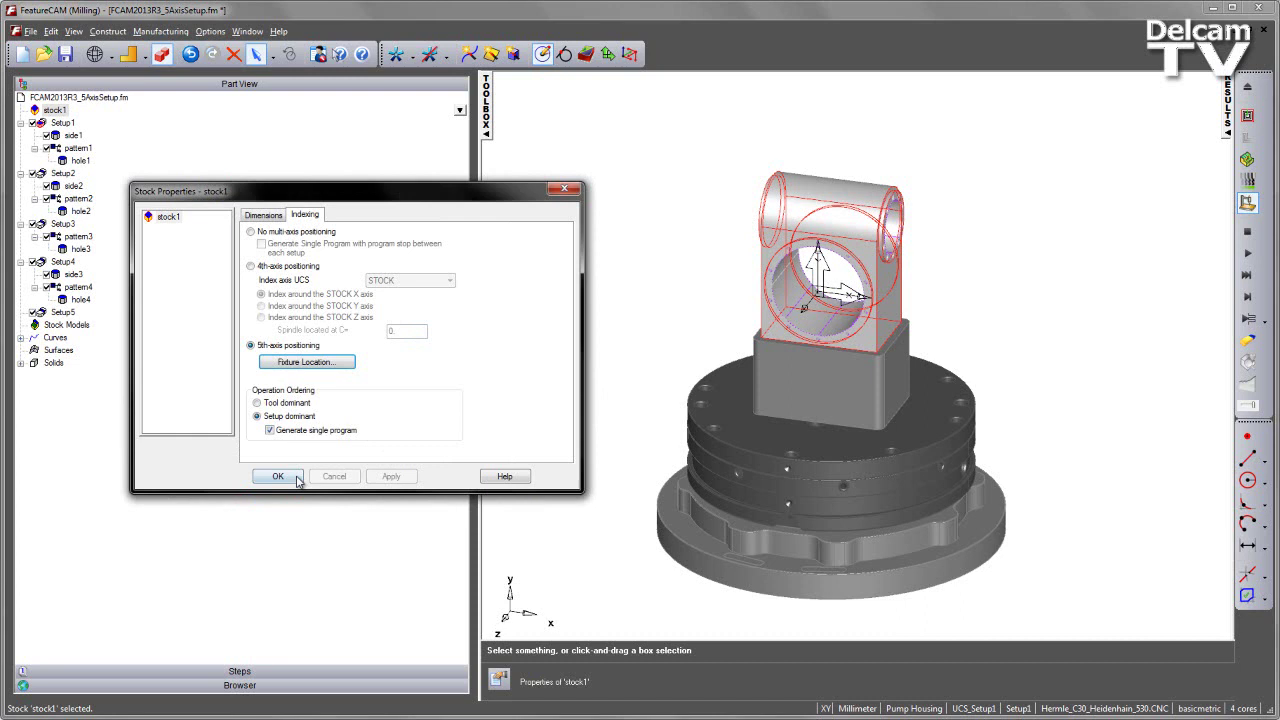
left_click(279, 474)
left_click(62, 312)
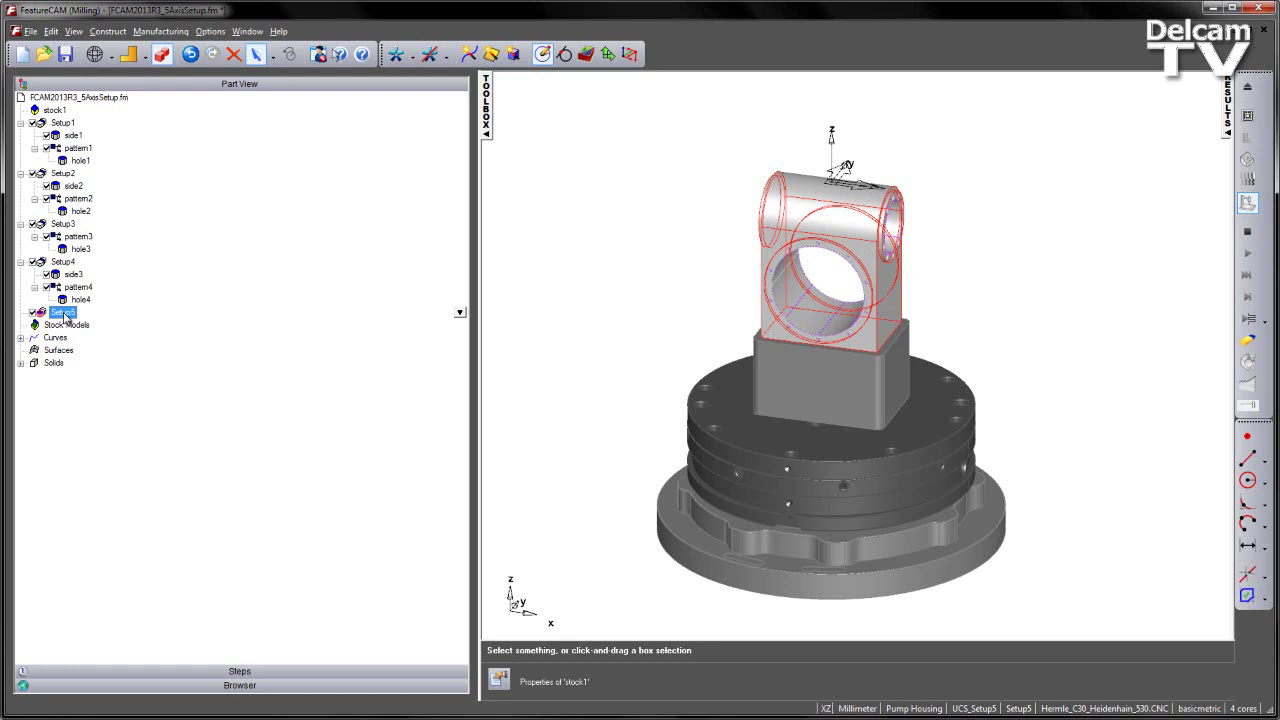
In stock1's Indexing fixture location, choose Setup5 under 'Use Origin of this Setup' with zero offsets.
left_click(58, 114)
double_click(62, 115)
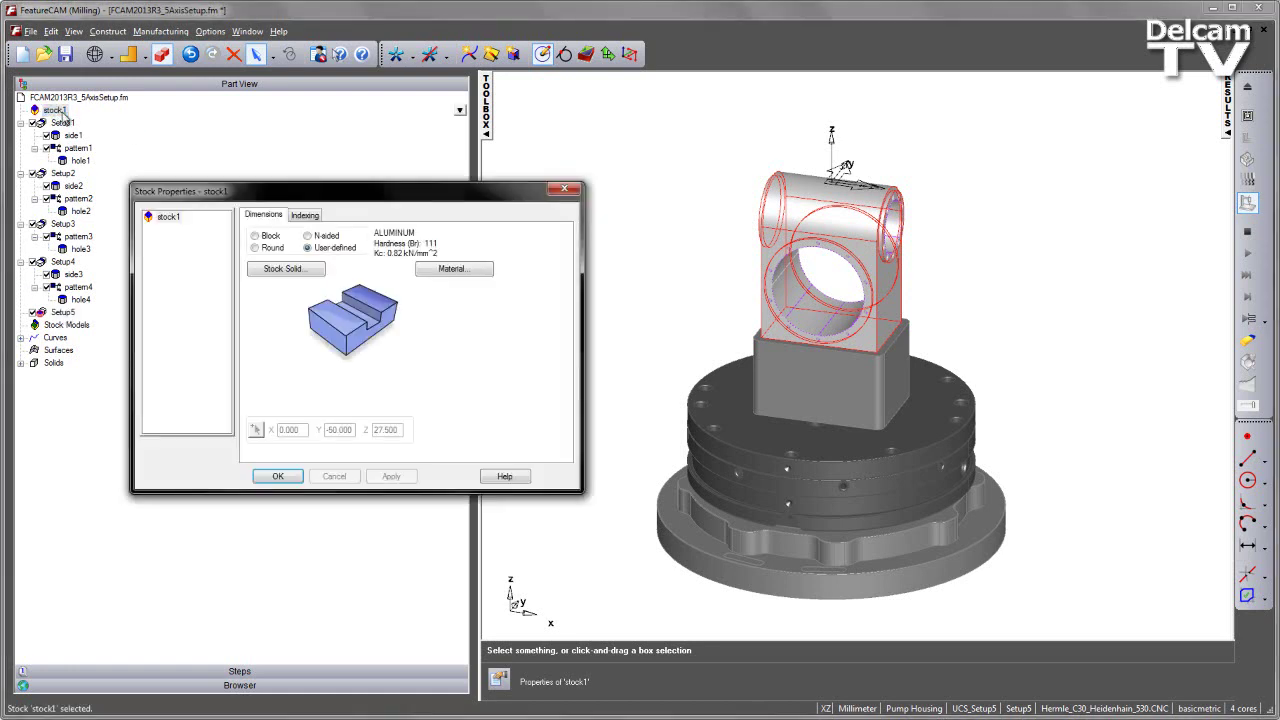
left_click(306, 214)
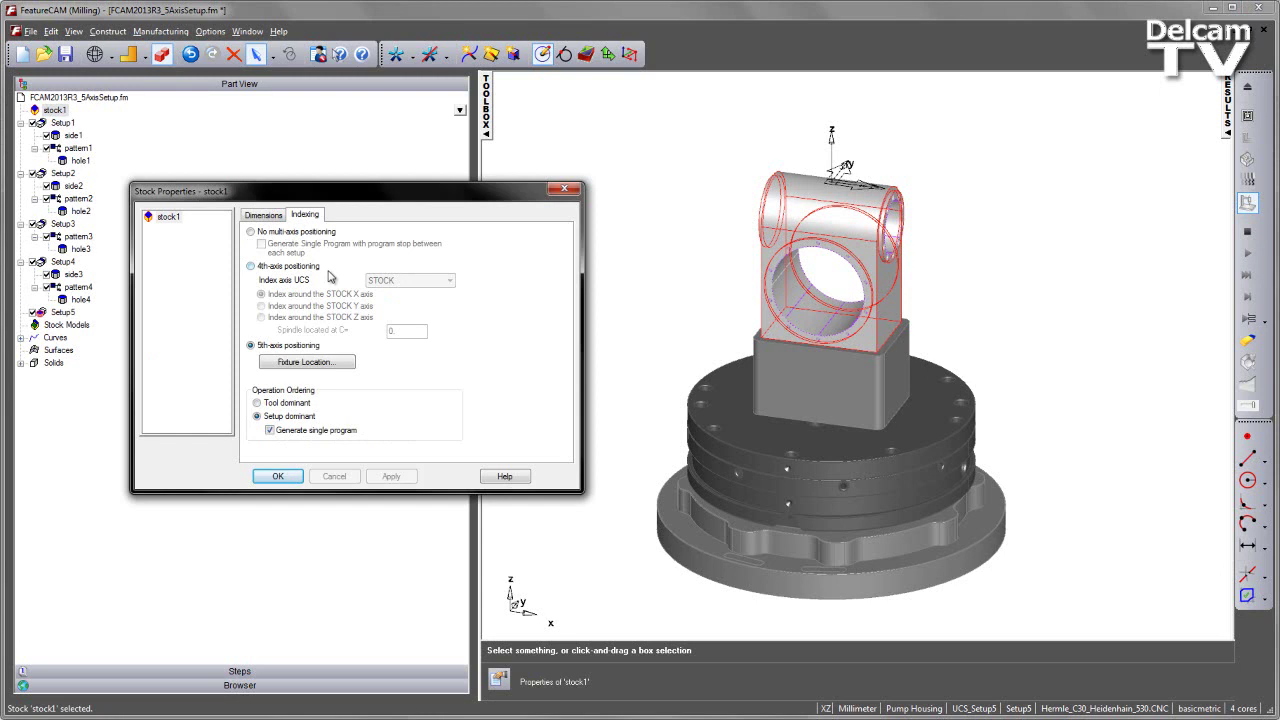
left_click(315, 364)
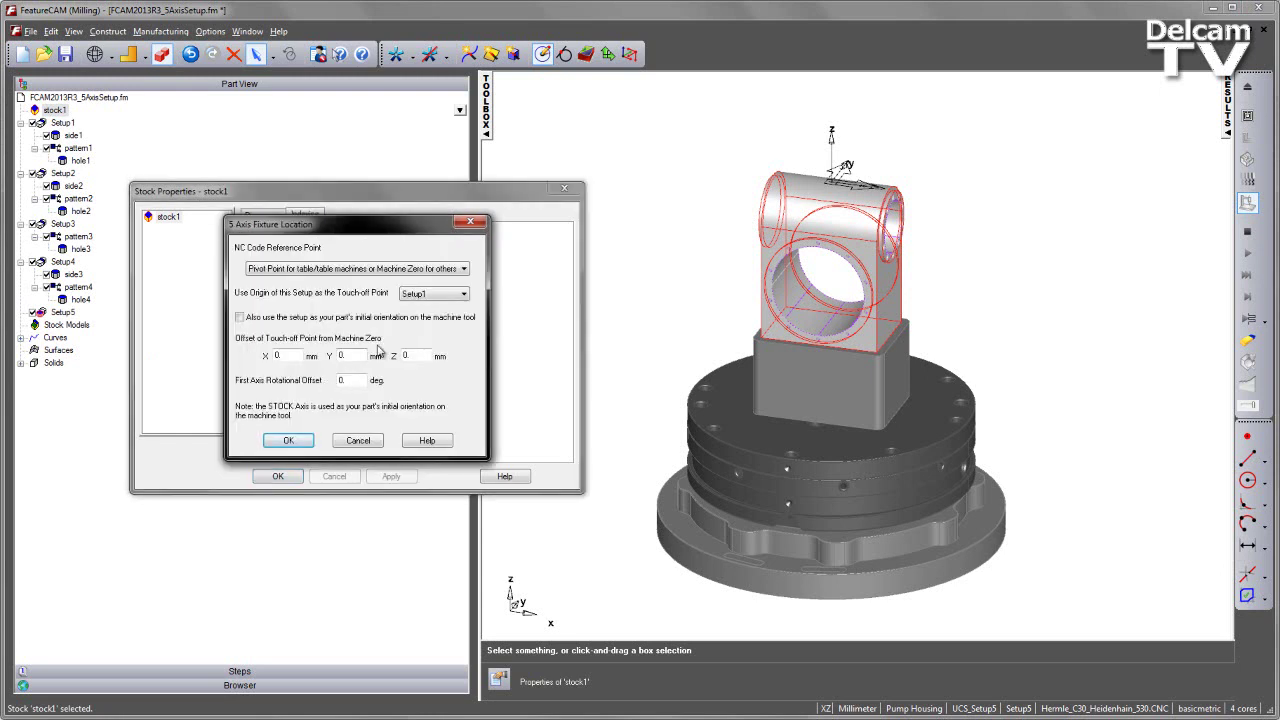
left_click(440, 296)
left_click(436, 343)
left_click(289, 440)
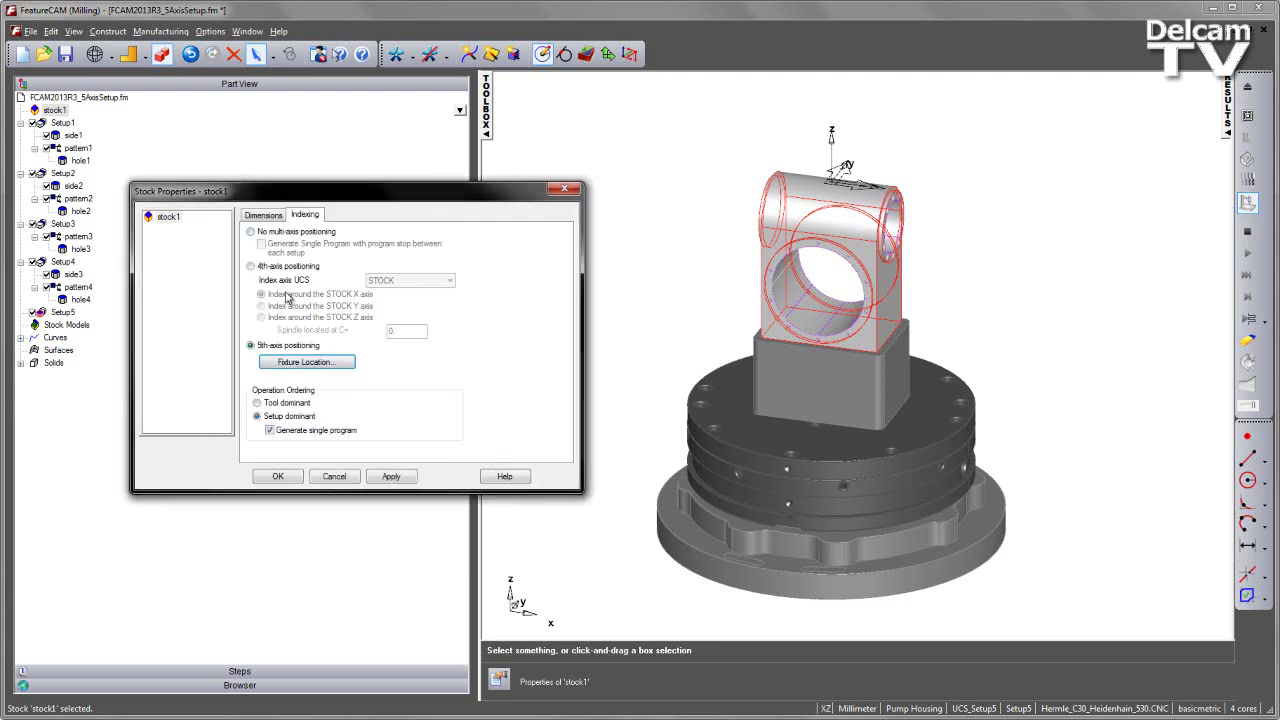
Close the stock properties, show the STOCK axis, and orbit to check the housing's orientation.
left_click(279, 476)
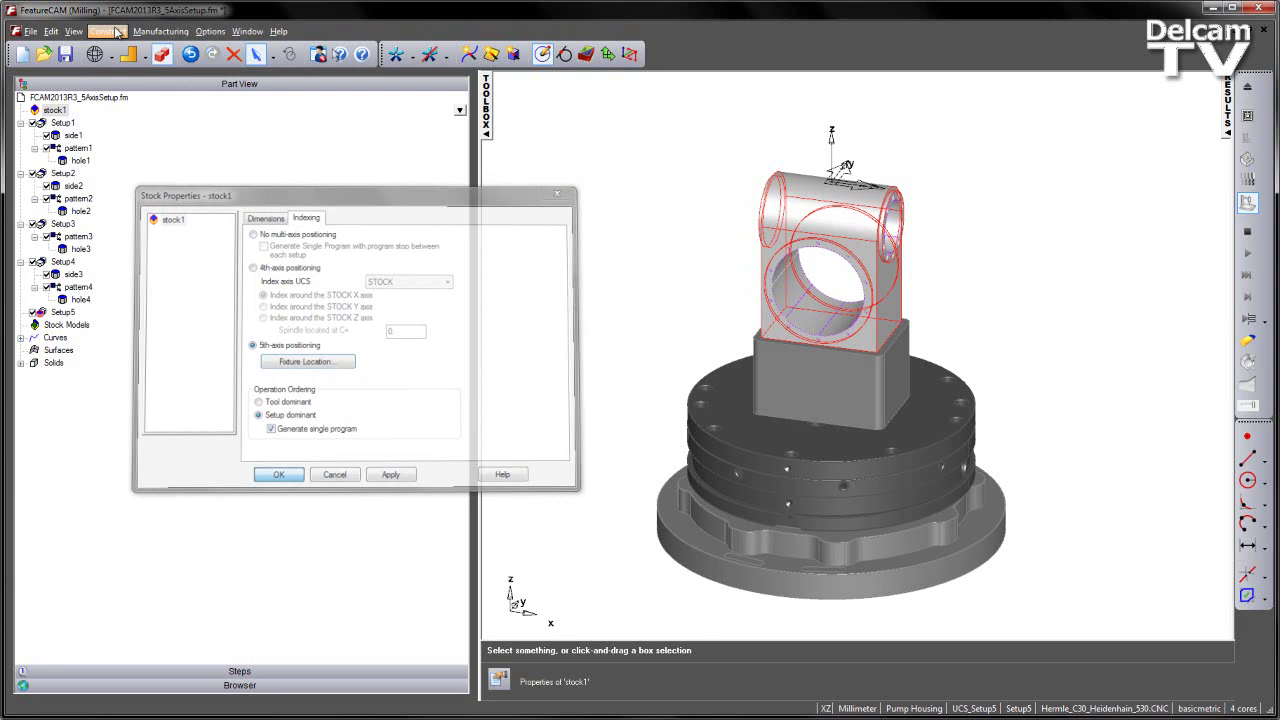
left_click(75, 31)
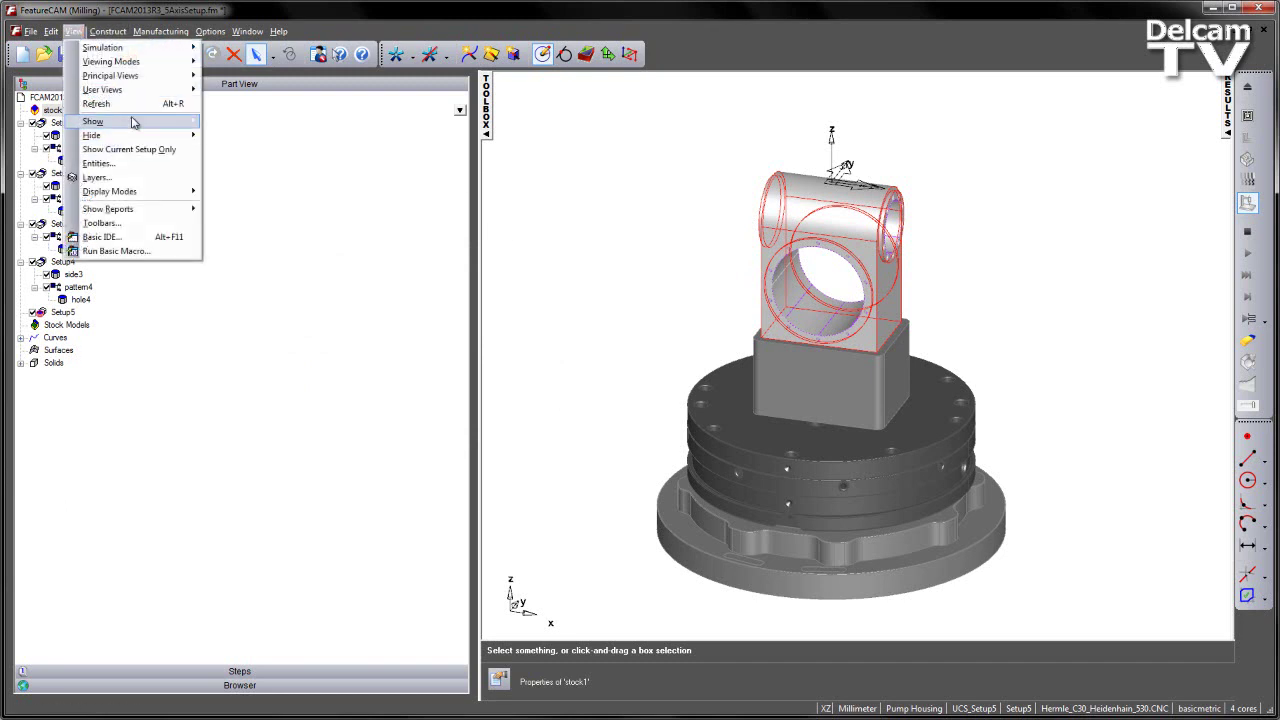
mouse_move(136, 122)
left_click(292, 177)
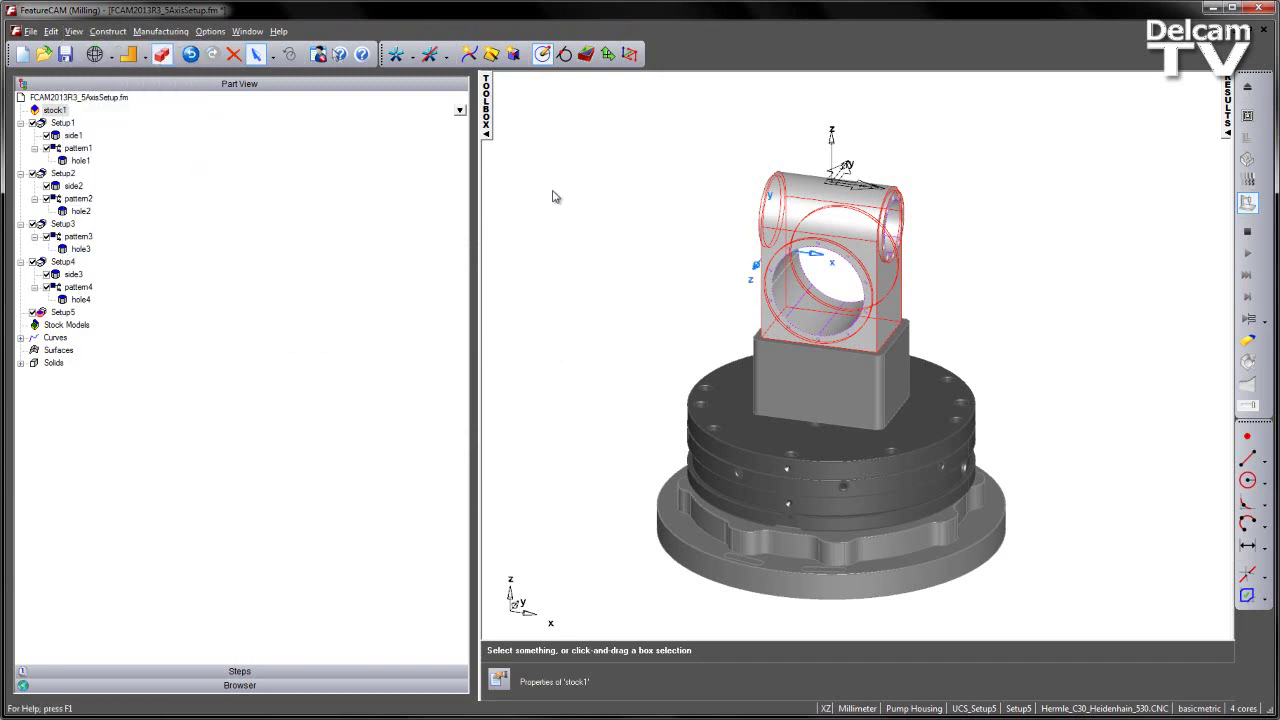
middle_click_drag(655, 325, 769, 211)
scroll(769, 211, "up", 3)
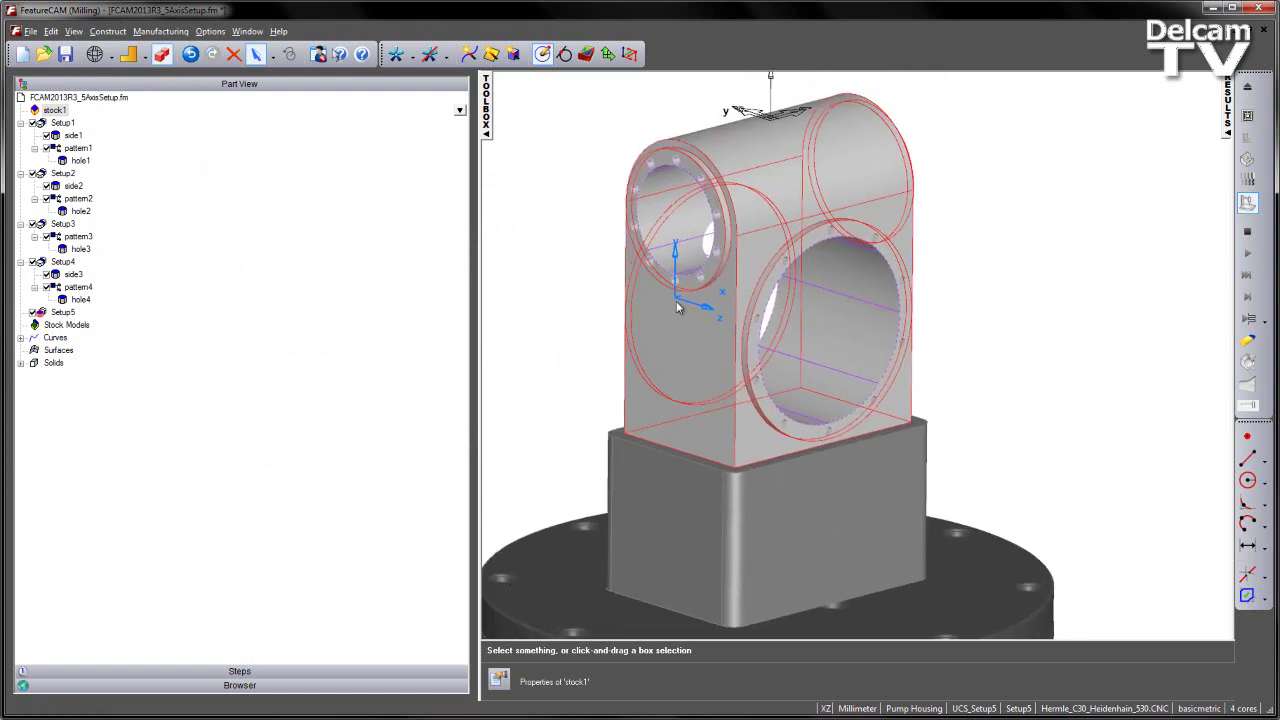
scroll(764, 218, "down", 1)
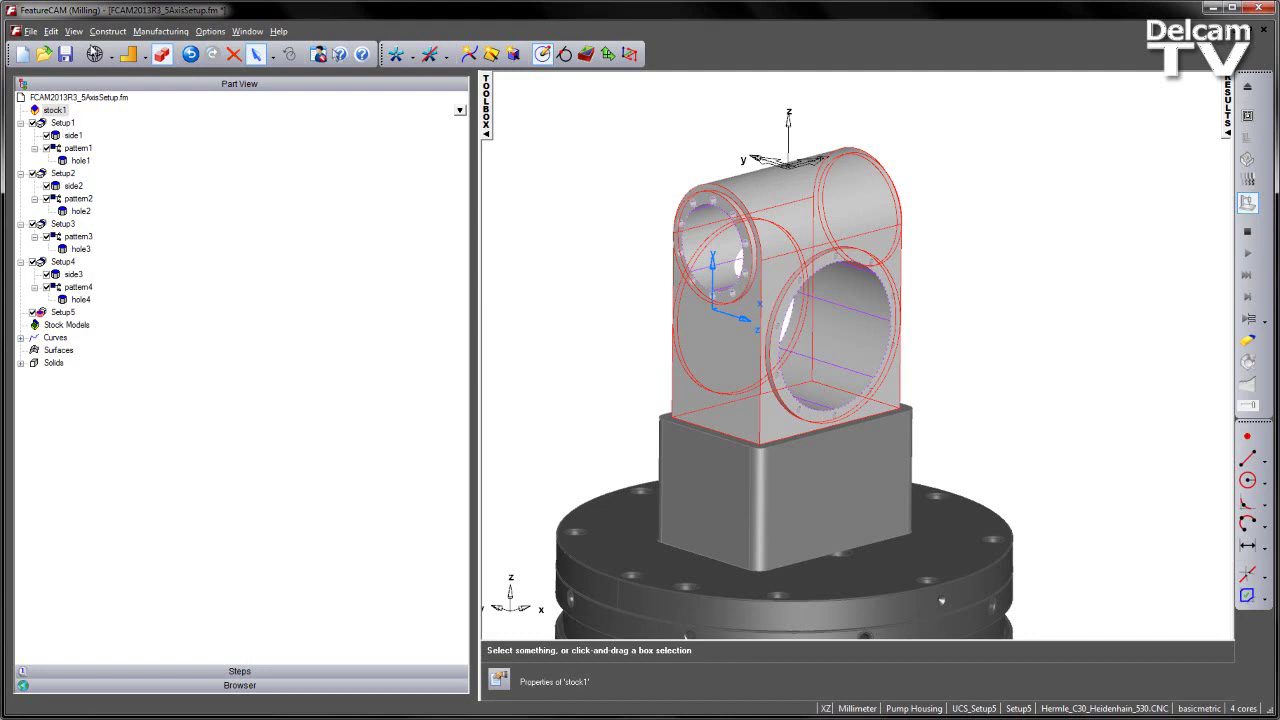
left_click(74, 31)
Hide the STOCK axis and open stock1's properties.
mouse_move(139, 140)
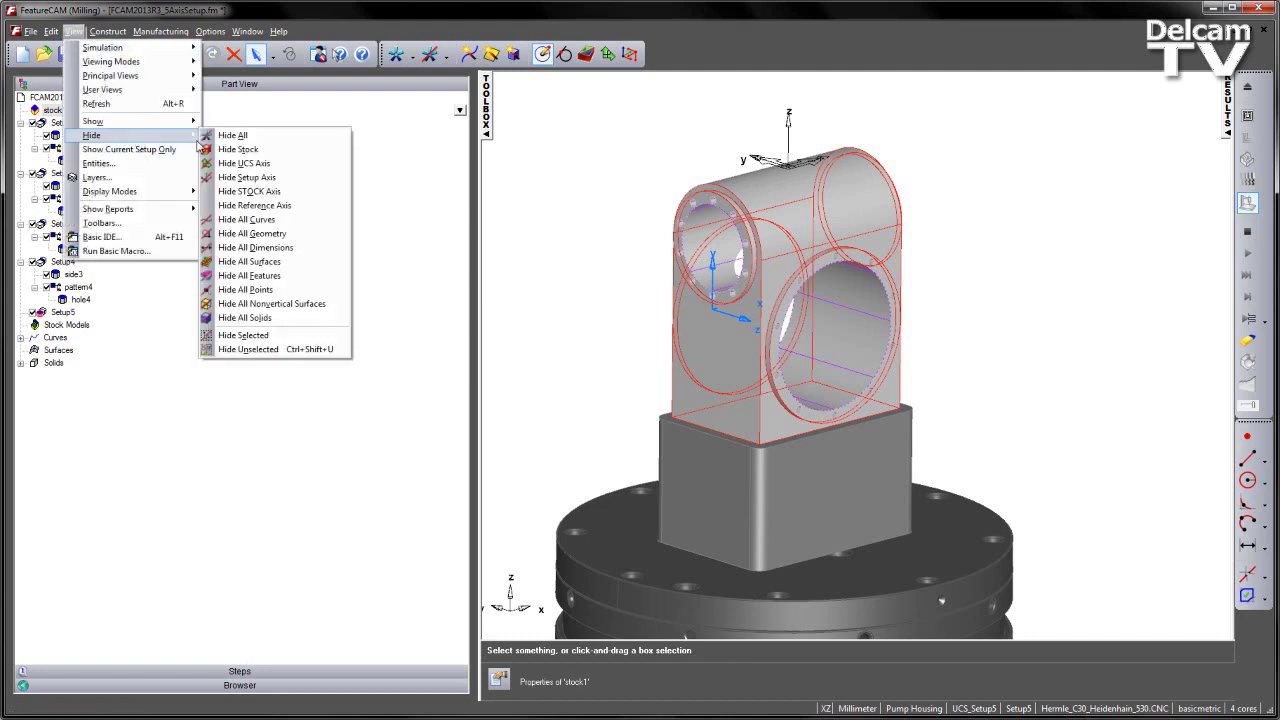
left_click(268, 192)
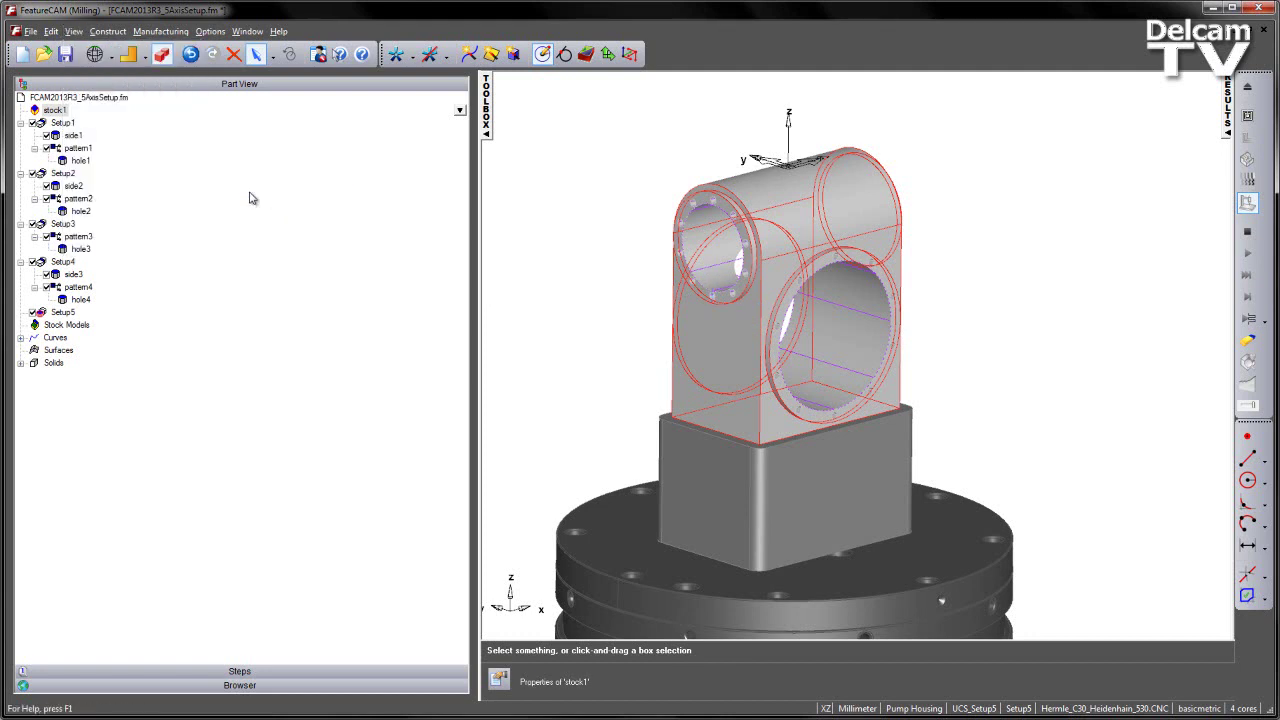
left_click(55, 111)
left_click(460, 110)
left_click(486, 120)
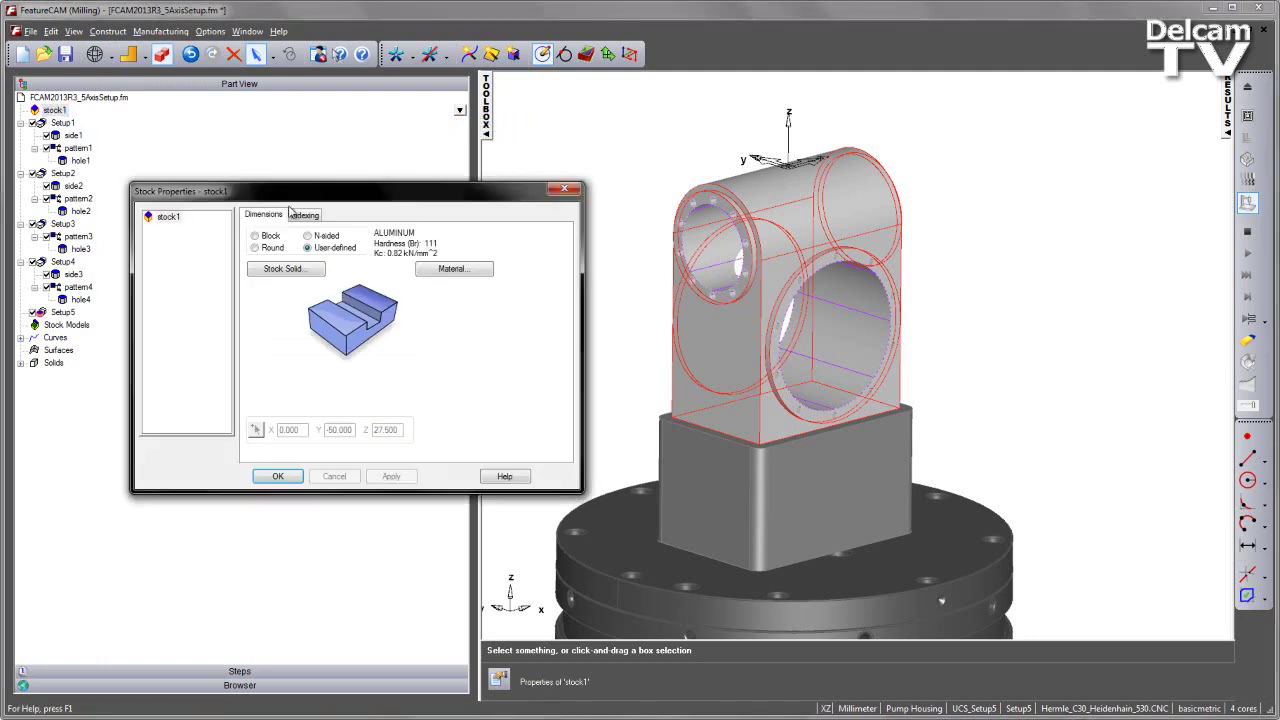
Enable 'Also use the setup as your part's initial orientation' for Setup5 and confirm both dialogs.
left_click(303, 214)
left_click(307, 362)
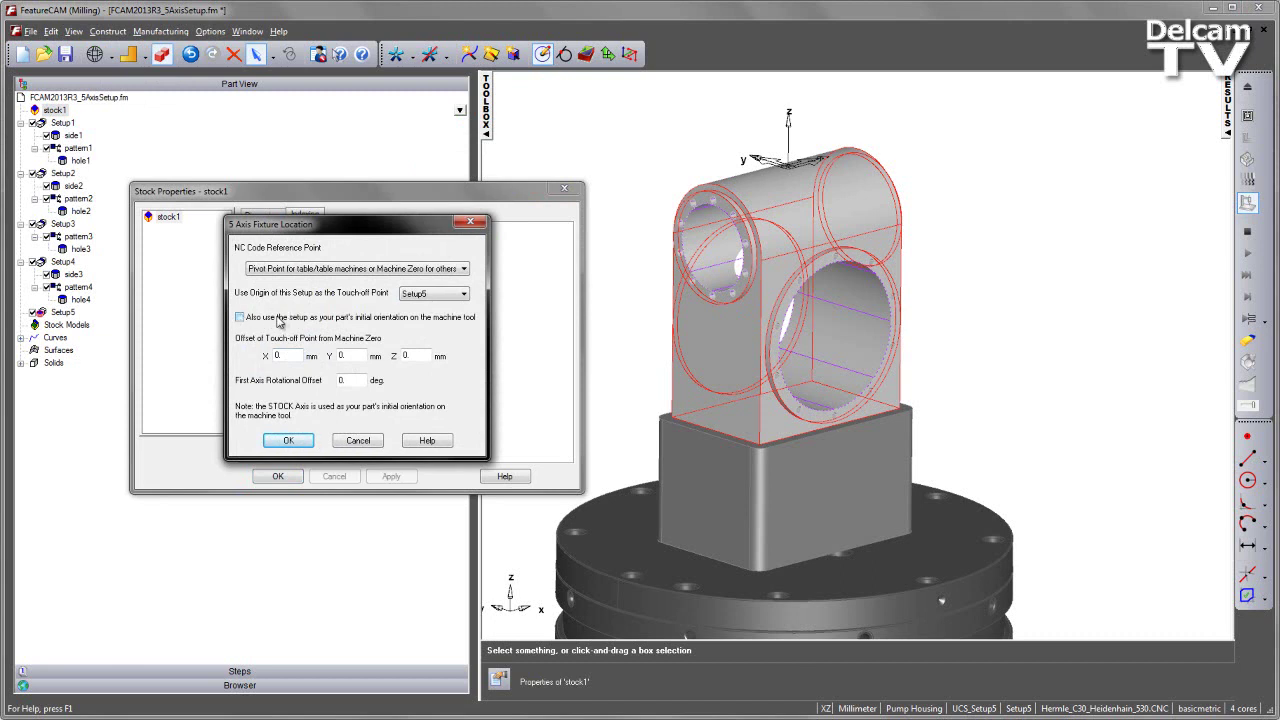
left_click(279, 321)
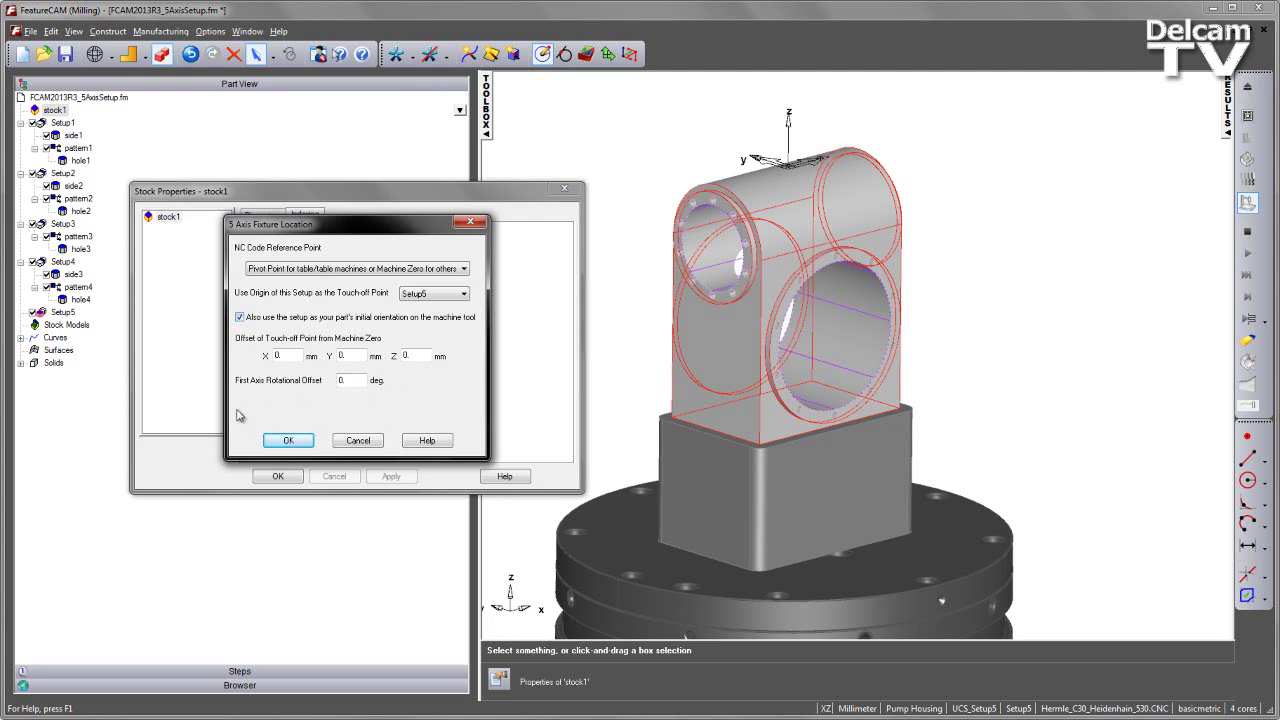
left_click(288, 440)
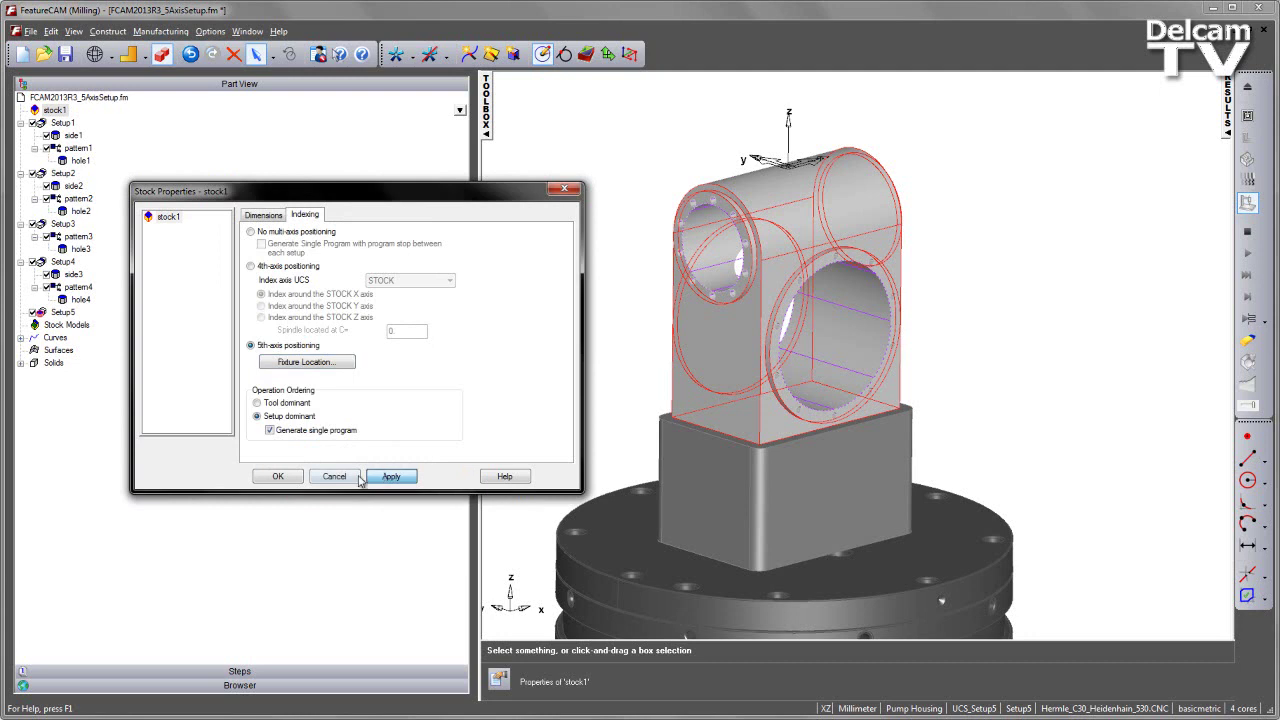
left_click(284, 478)
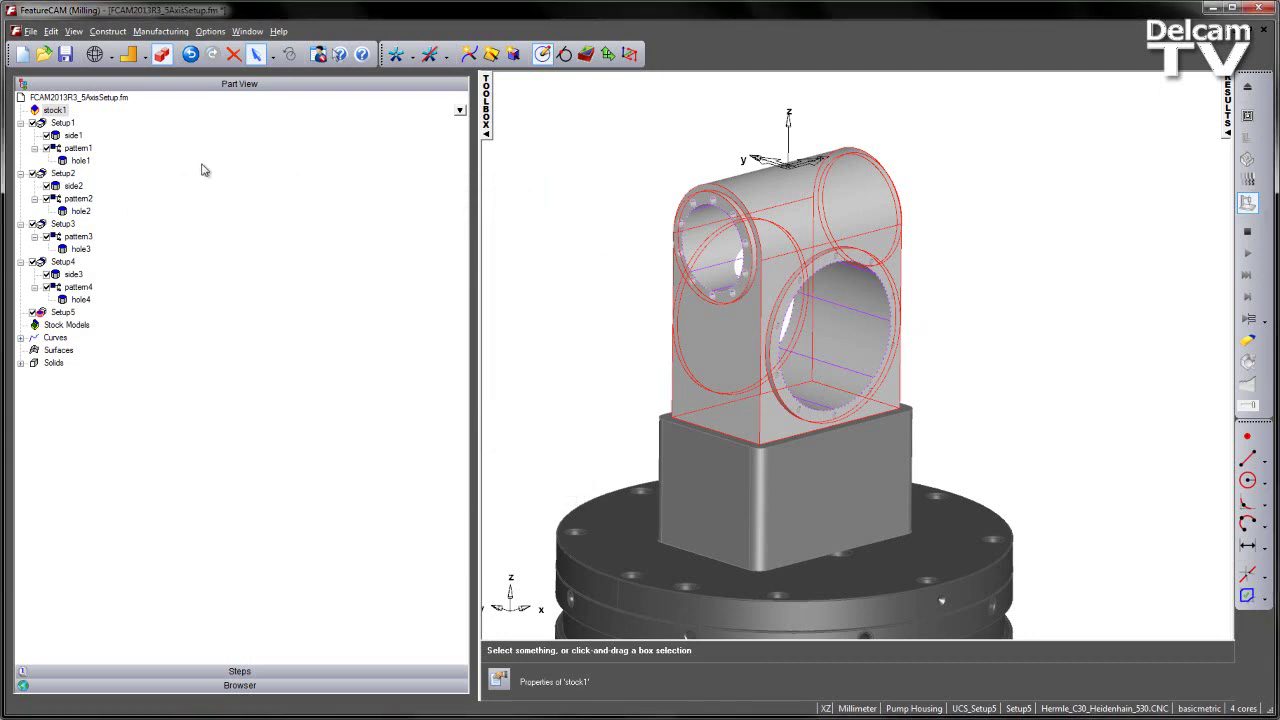
Activate Setup1 and single-step the machine simulation to show the housing on the table.
left_click(42, 121)
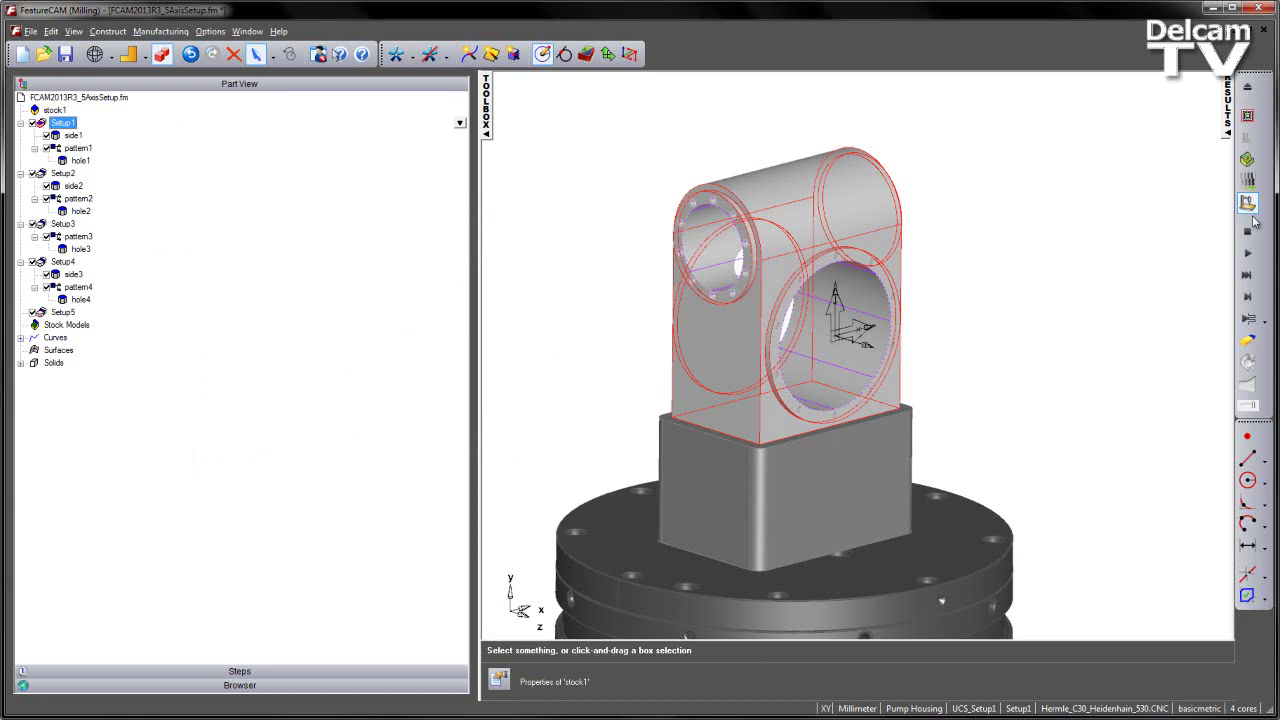
left_click(1247, 298)
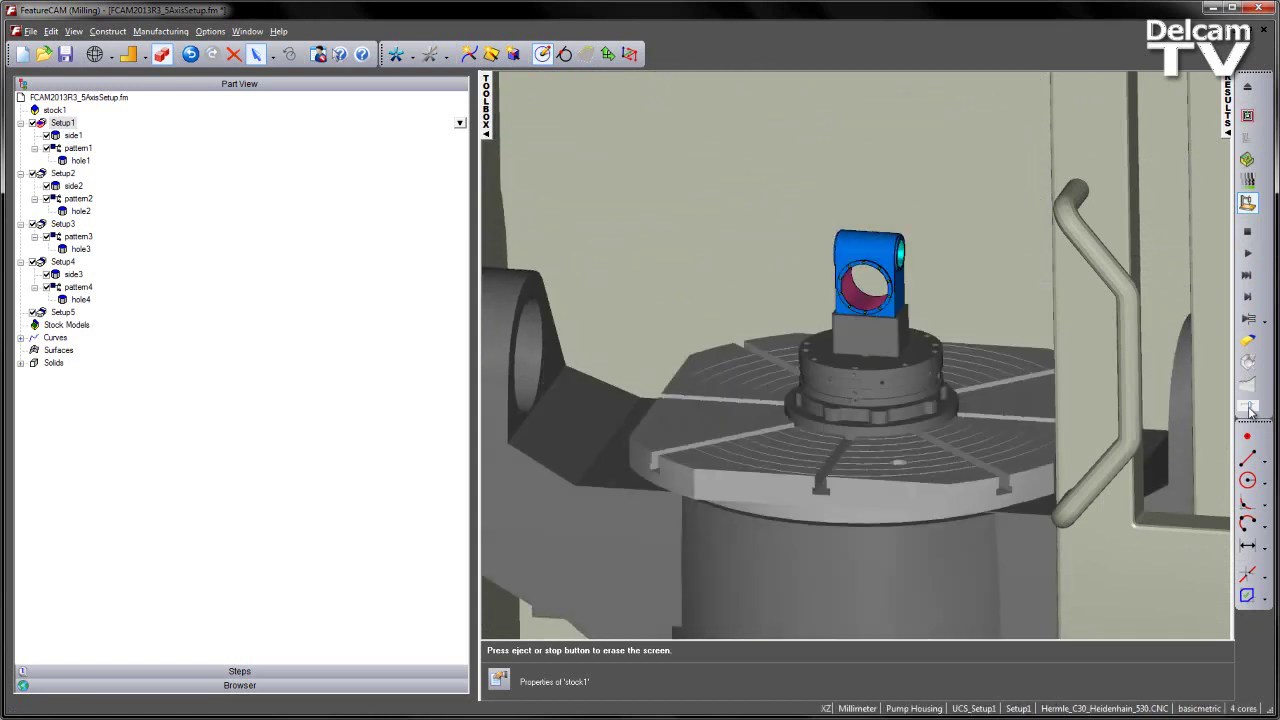
Display the NC code and highlight the SPA+90.0 SPB+0 SPC+0 table rotation on line 115.
left_click(1230, 103)
left_click(738, 629)
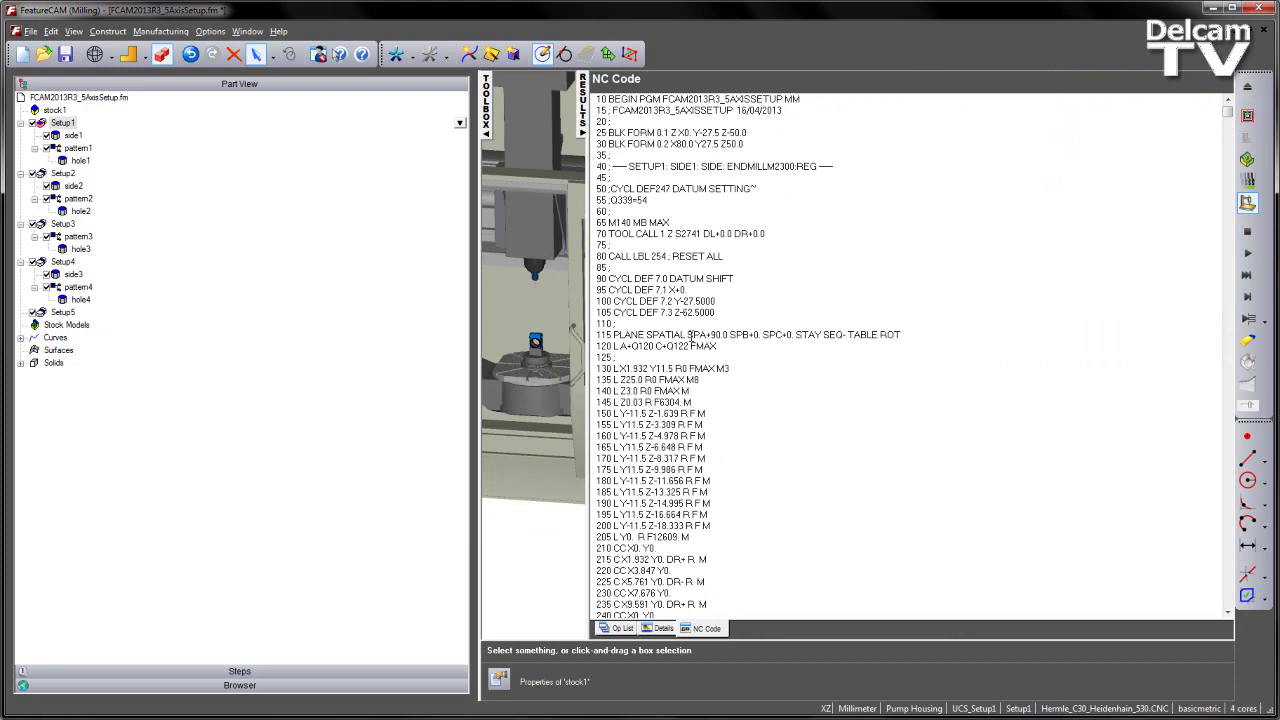
left_click_drag(686, 336, 790, 338)
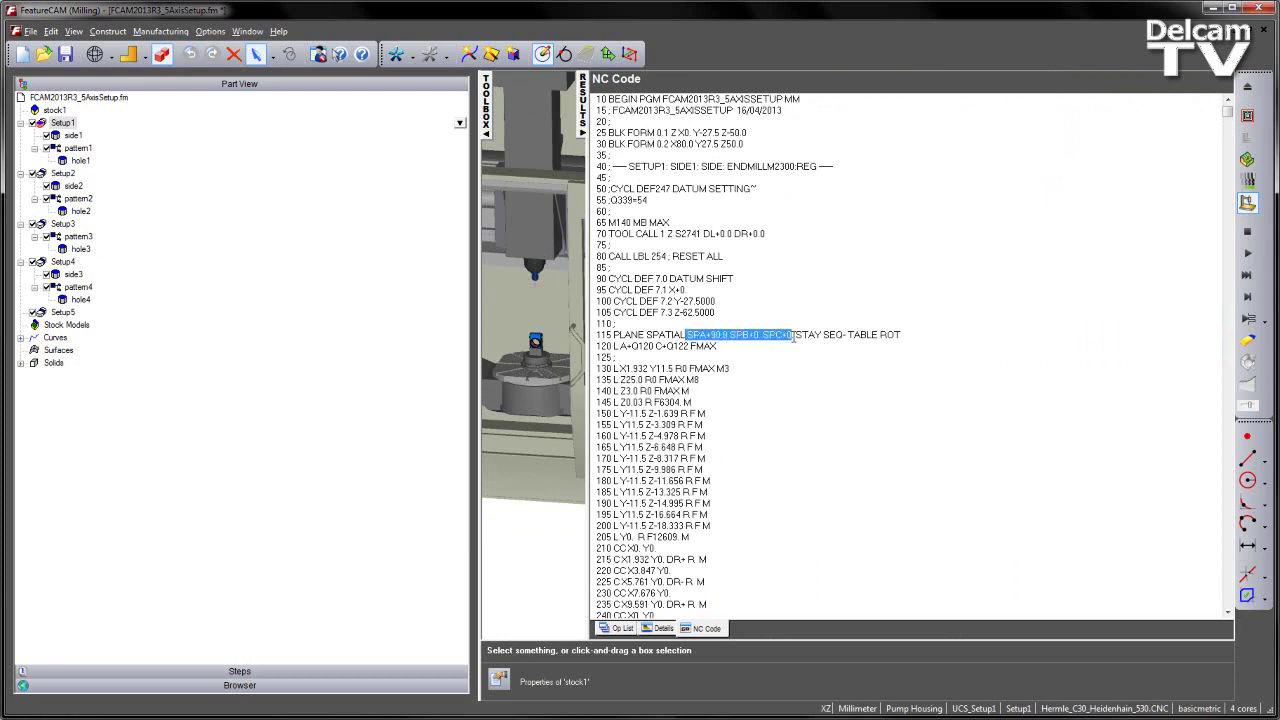